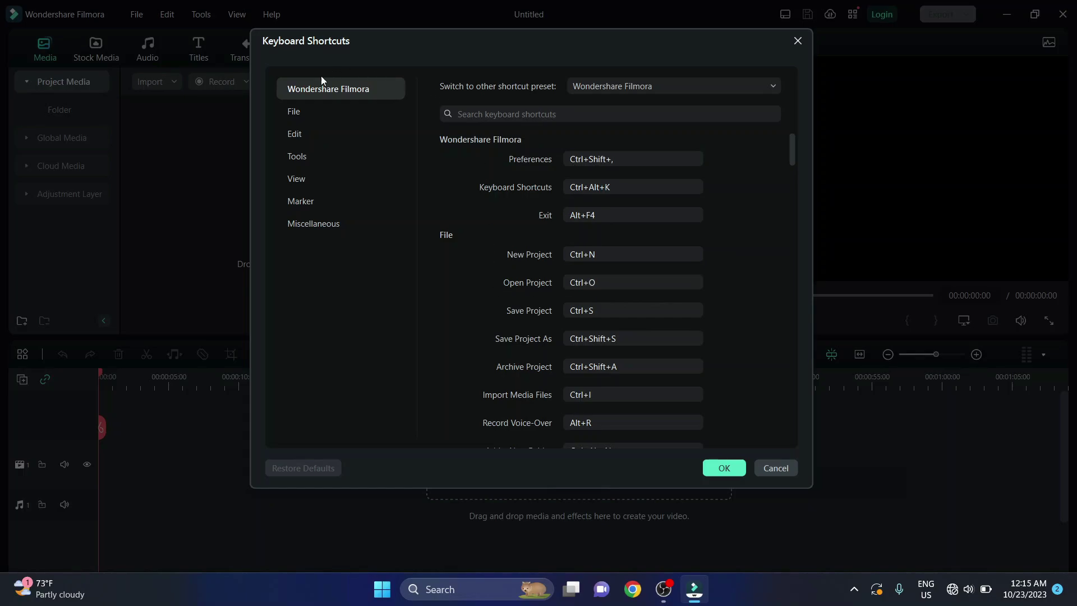
- Look through the default keyboard shortcuts of the Wondershare Filmora, File, Edit and Tools categories
{"action": "left_click", "coordinate": [301, 114]}
{"action": "left_click", "coordinate": [306, 141]}
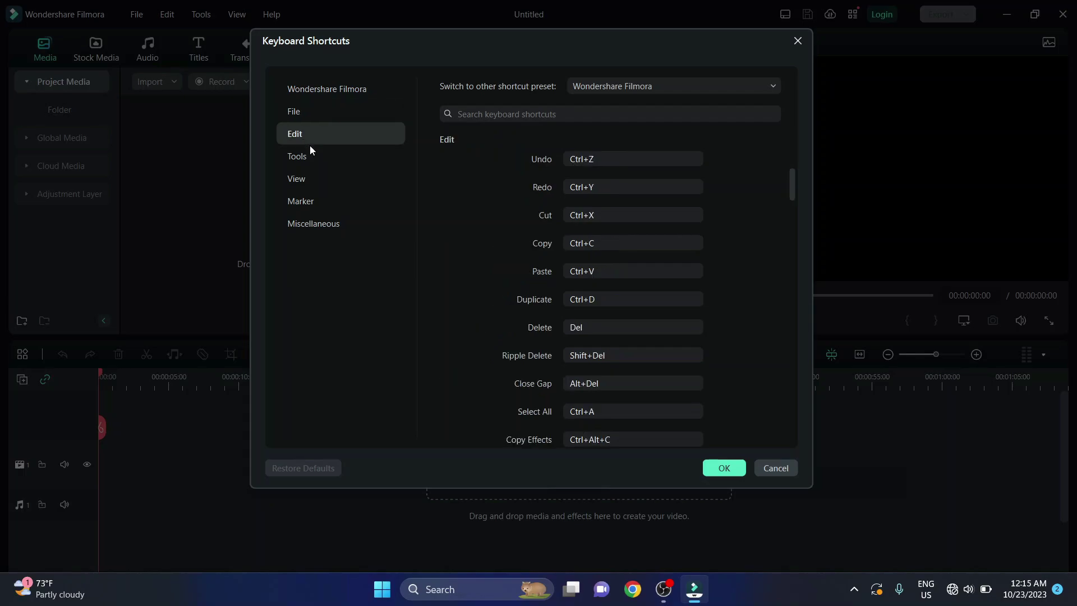
{"action": "left_click", "coordinate": [311, 161]}
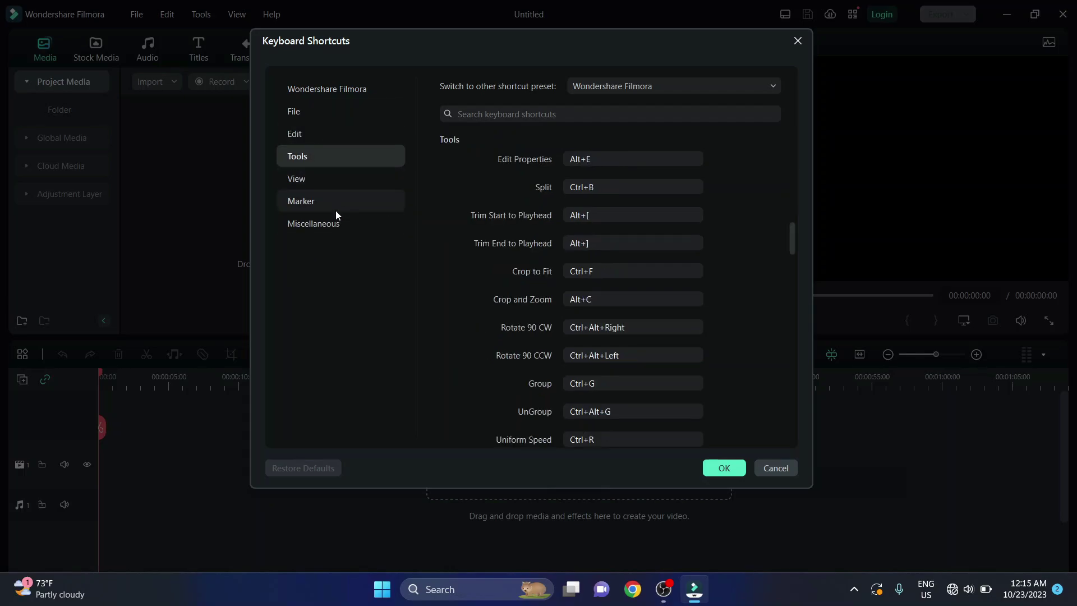
{"action": "left_click", "coordinate": [298, 93]}
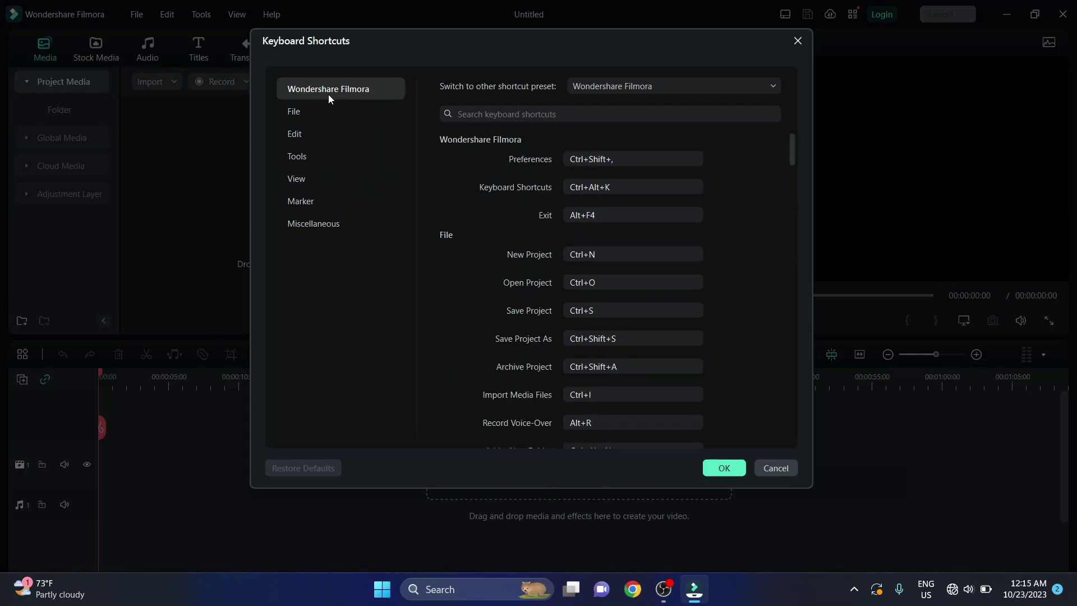
{"action": "scroll", "coordinate": [639, 160], "scroll_direction": "down", "scroll_amount": 3}
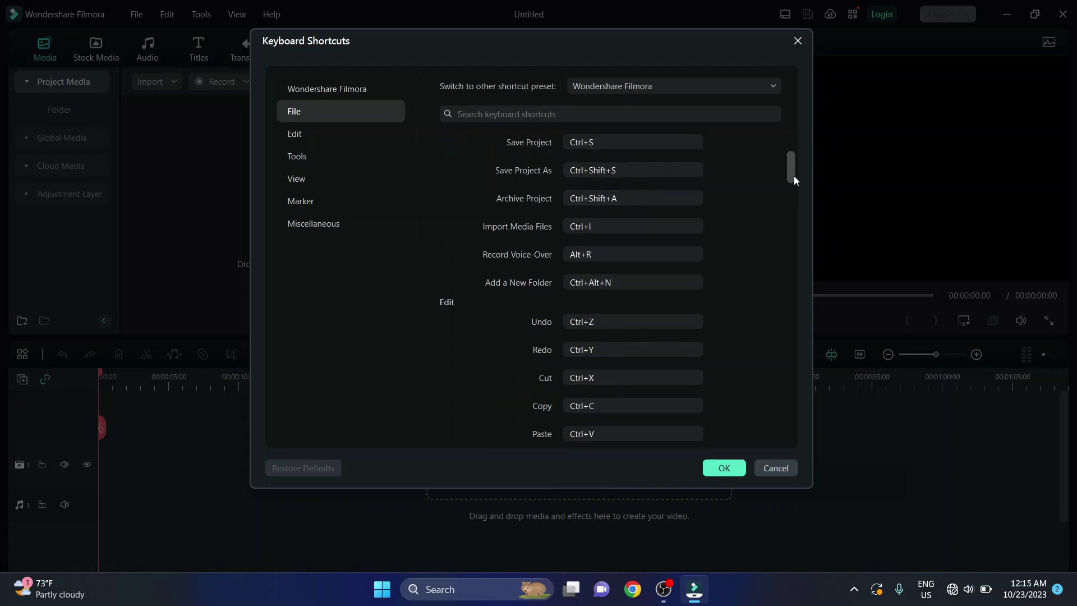
{"action": "mouse_move", "coordinate": [793, 176]}
{"action": "left_mouse_down"}
{"action": "mouse_move", "coordinate": [796, 326]}
{"action": "mouse_move", "coordinate": [781, 437]}
{"action": "mouse_move", "coordinate": [752, 141]}
{"action": "left_mouse_up"}
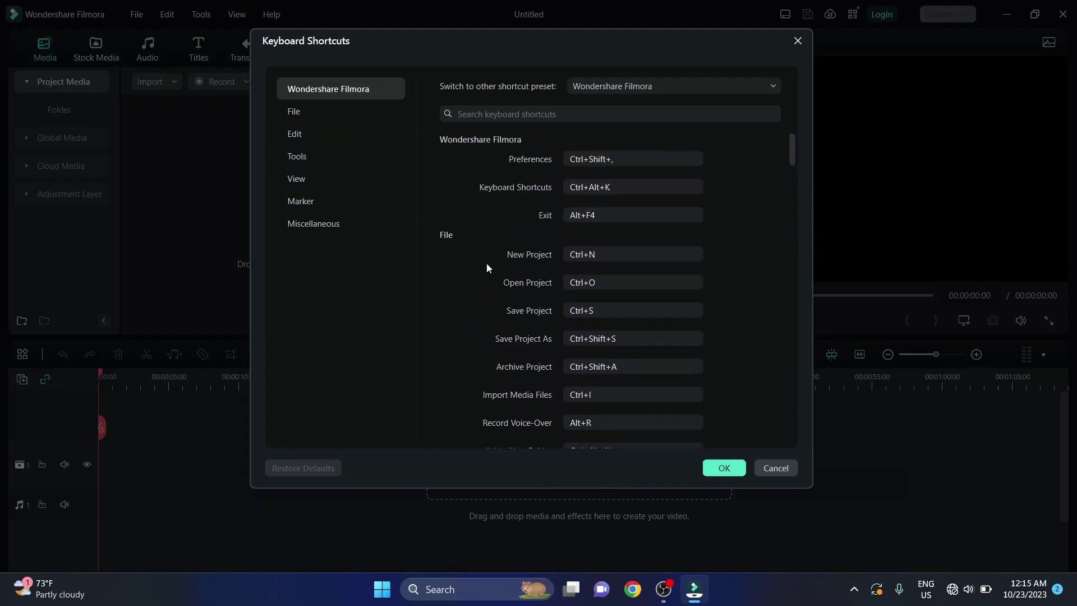
{"action": "left_click", "coordinate": [313, 111]}
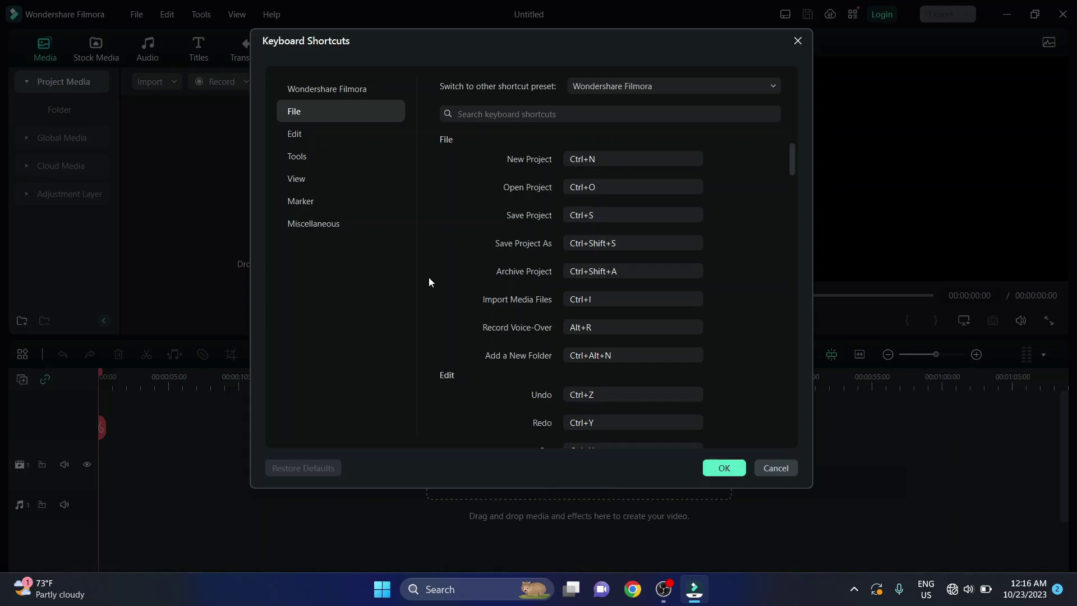
- Try Ctrl+Shift+U as the Import Media Files shortcut, restore its default and accept the shortcut settings
{"action": "left_click", "coordinate": [604, 295]}
{"action": "key", "text": "ctrl+shift+u"}
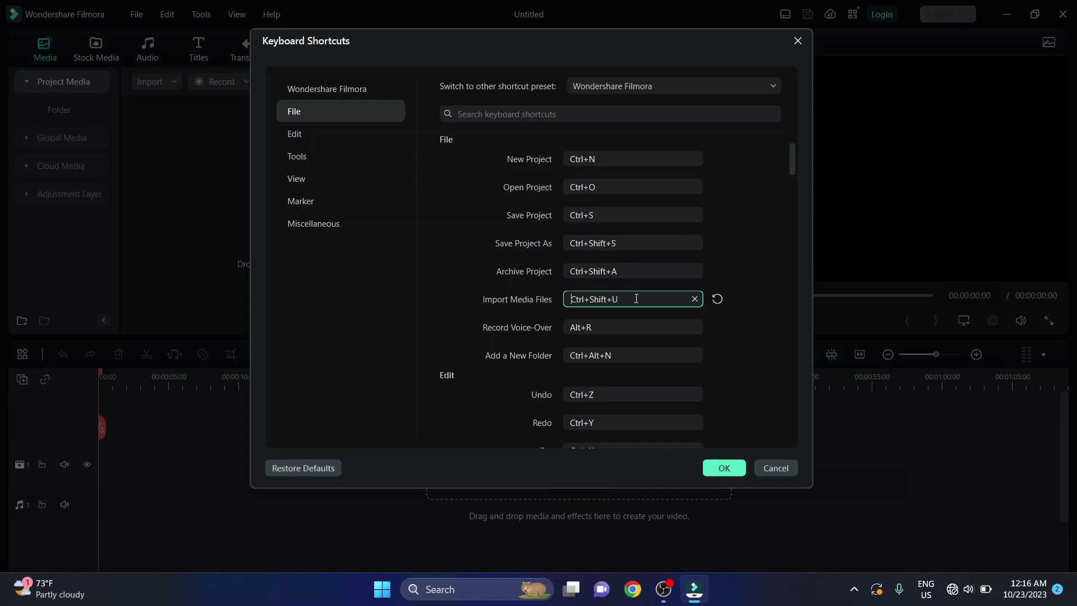
{"action": "left_click", "coordinate": [716, 299]}
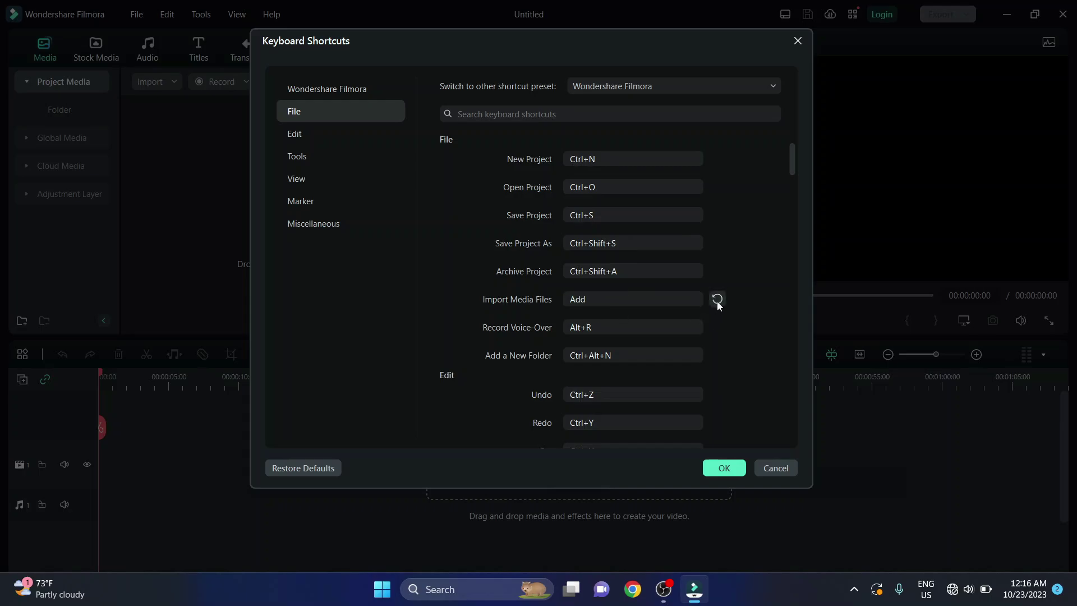
{"action": "left_click", "coordinate": [717, 299]}
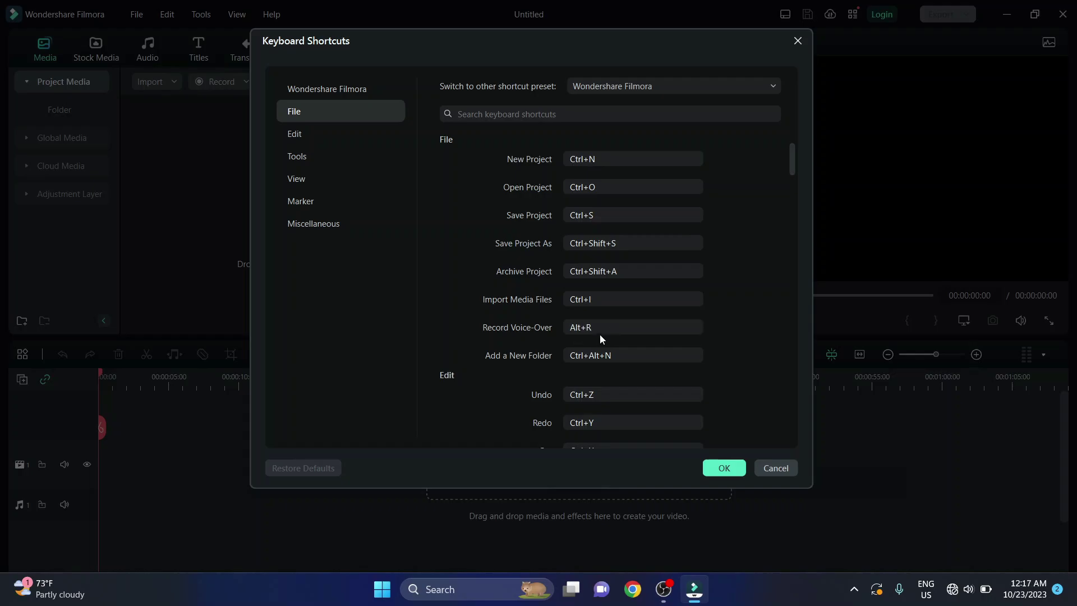
{"action": "left_click", "coordinate": [715, 471]}
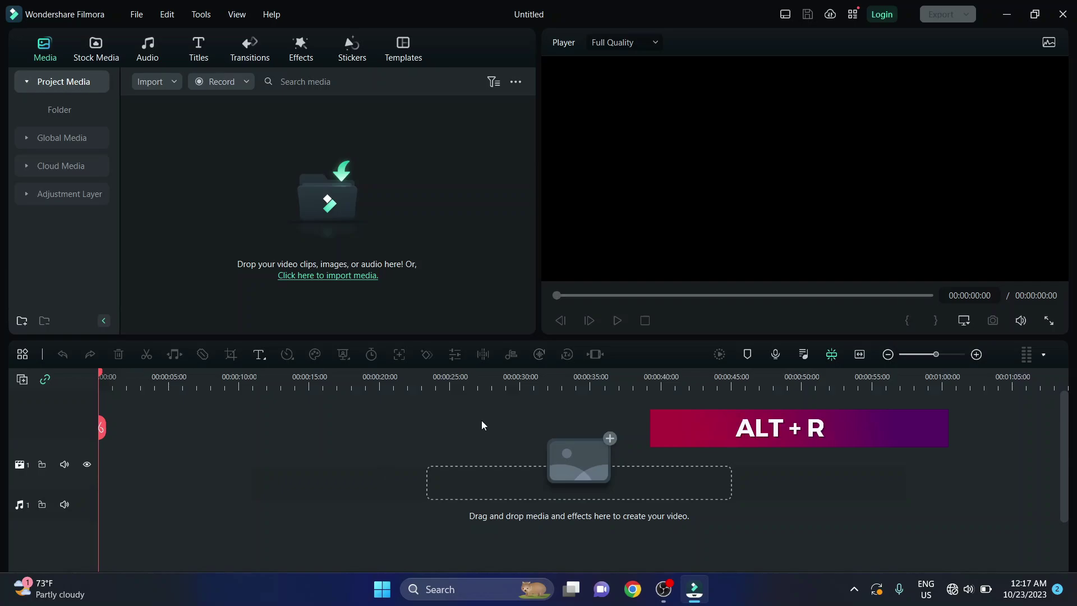
- Record a short voice-over with the microphone and place it on the timeline's audio track
{"action": "key", "text": "alt+r"}
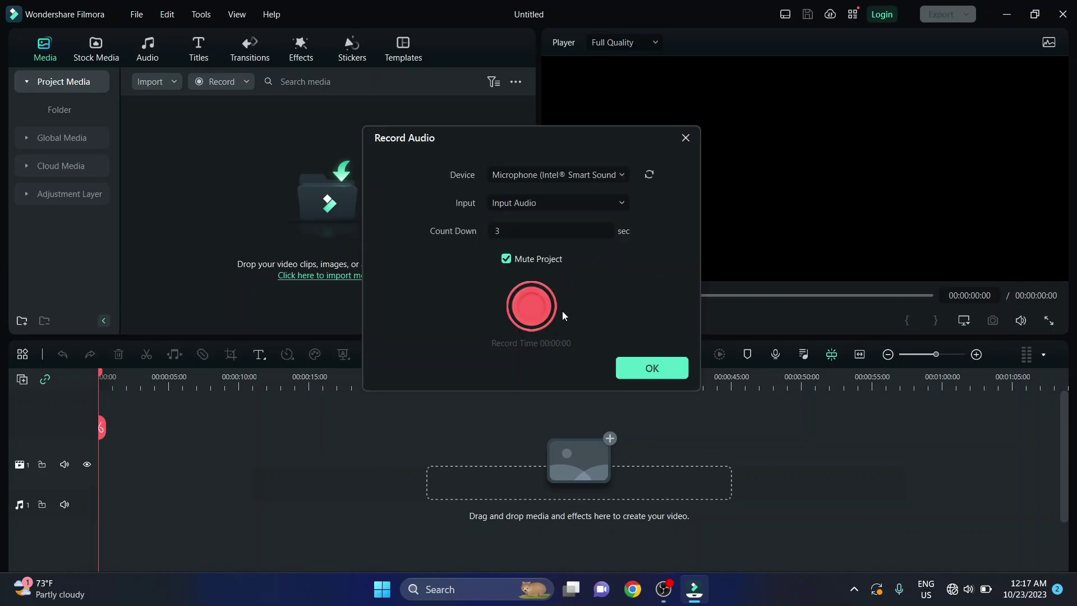
{"action": "left_click", "coordinate": [527, 306]}
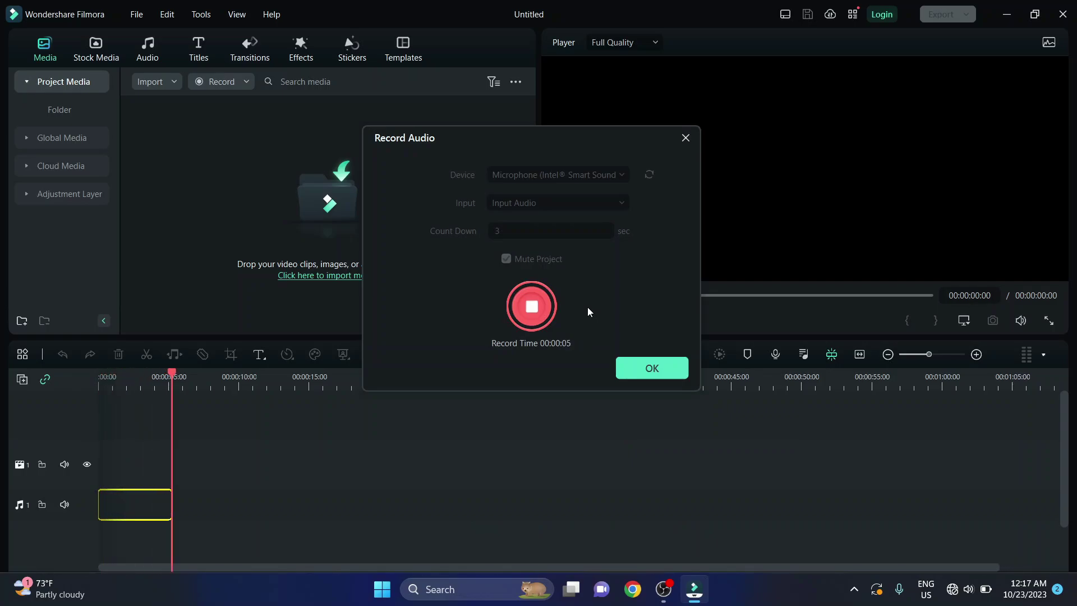
{"action": "left_click", "coordinate": [618, 371]}
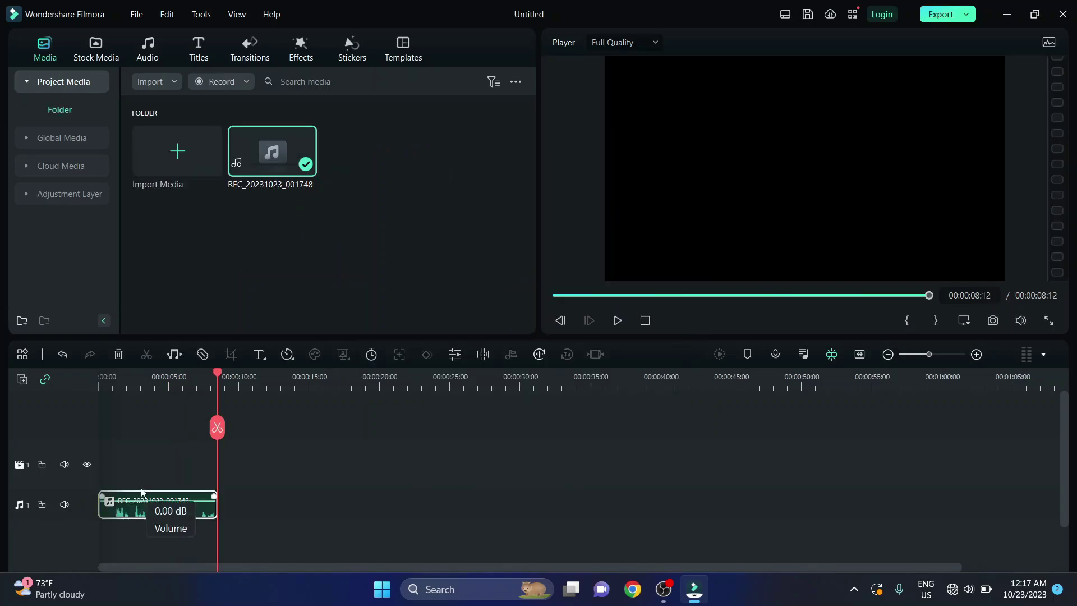
- Play back the recorded voice-over from near the start of the timeline
{"action": "left_click", "coordinate": [115, 386]}
{"action": "key", "text": "space"}
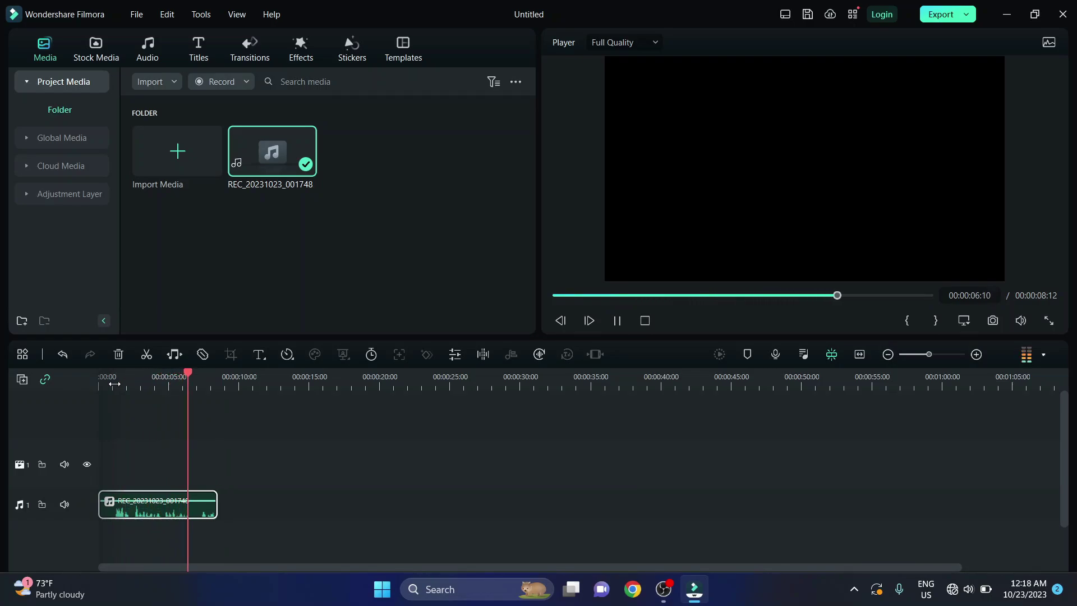
{"action": "left_click", "coordinate": [150, 423]}
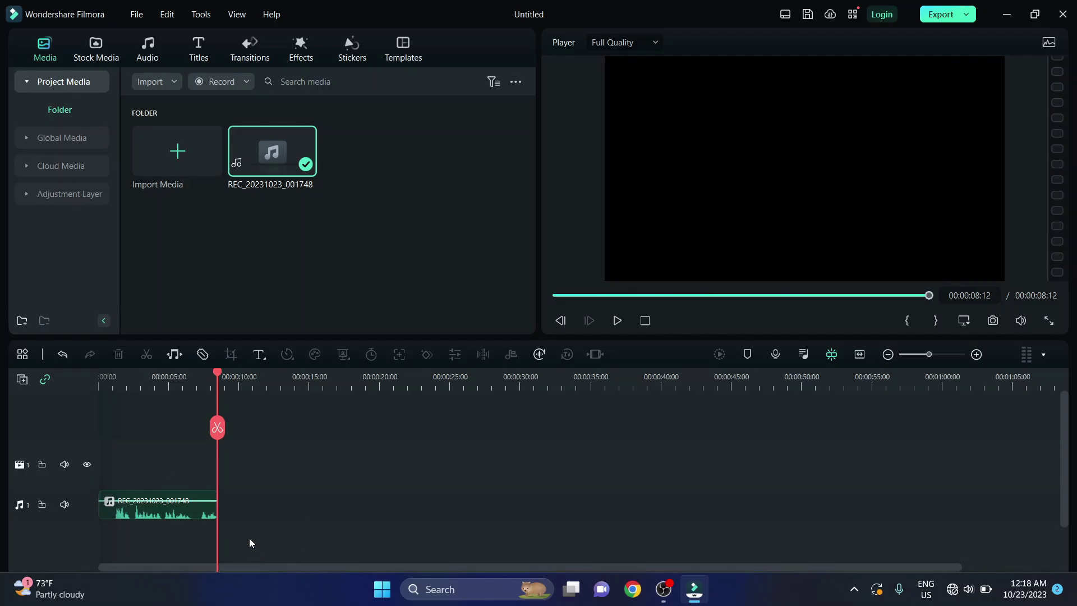
- Delete the voice-over recording from both the timeline and the project media
{"action": "left_click", "coordinate": [210, 508]}
{"action": "key", "text": "Delete"}
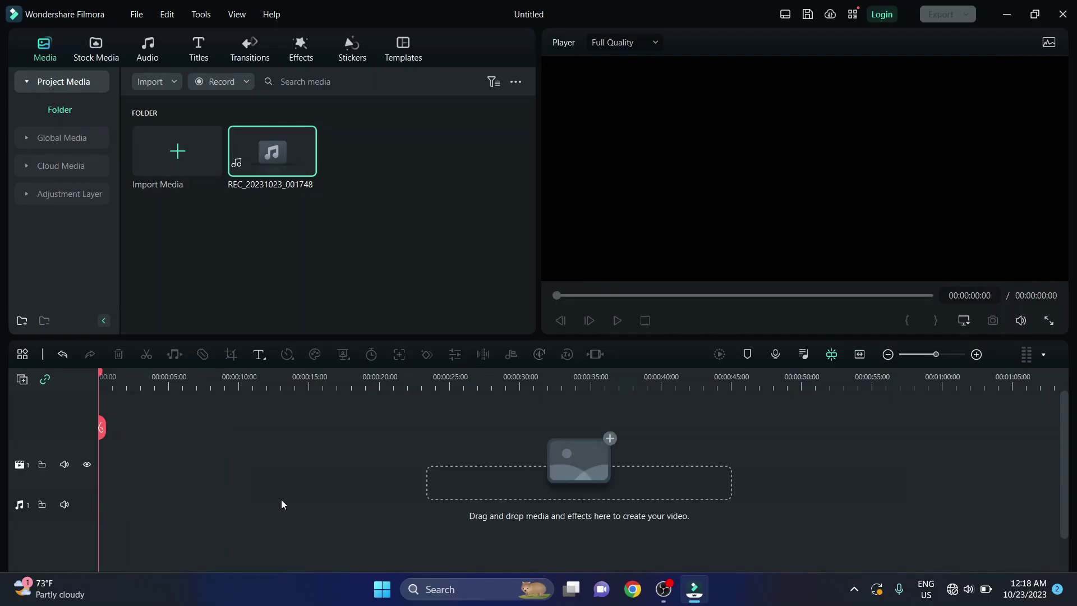
{"action": "left_click", "coordinate": [274, 175]}
{"action": "key", "text": "Delete"}
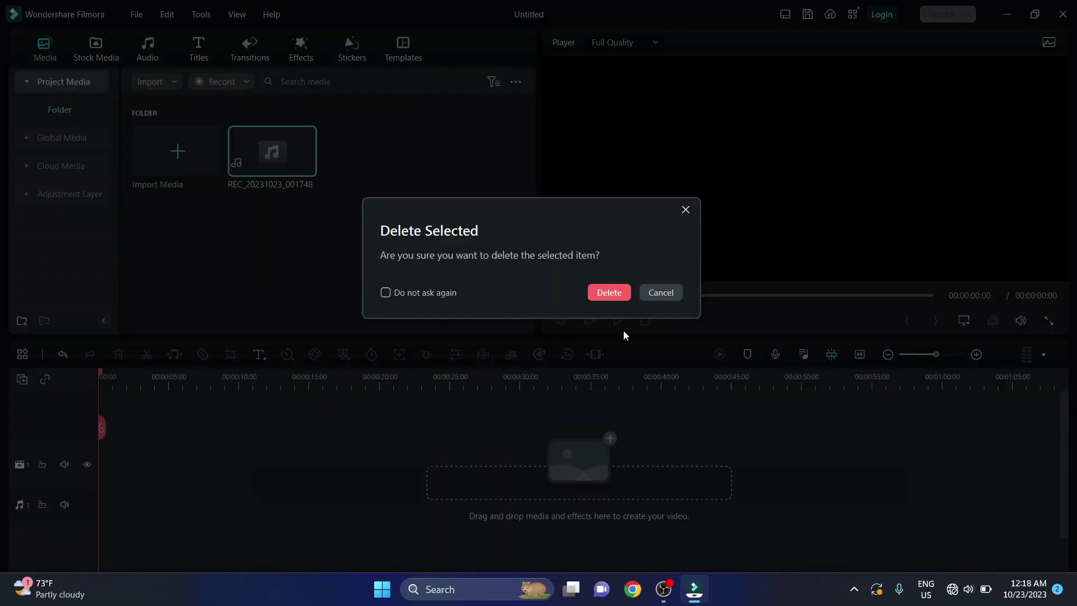
{"action": "left_click", "coordinate": [617, 299]}
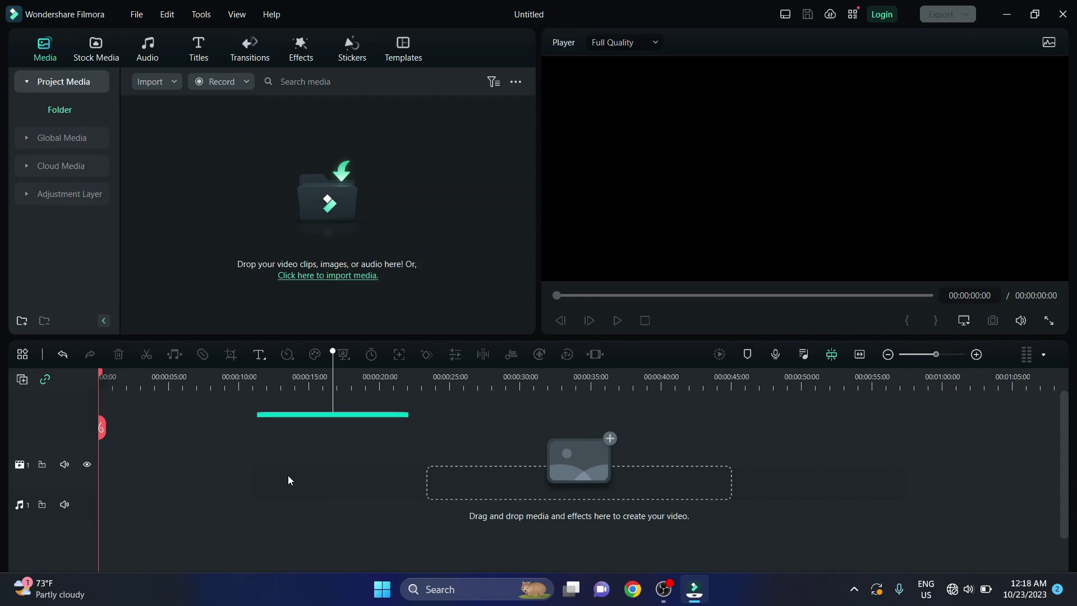
- Import the files Background Music Lawrence - TrackTribe and Project 2 from the Resources folder into the project media
{"action": "key", "text": "ctrl+i"}
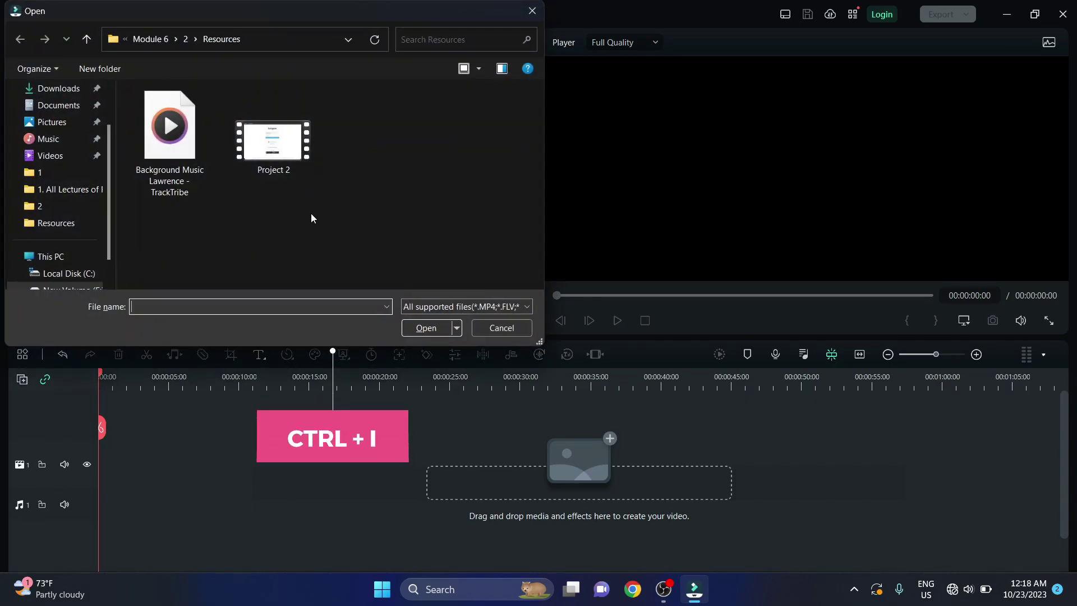
{"action": "left_click_drag", "start_coordinate": [311, 214], "coordinate": [222, 198]}
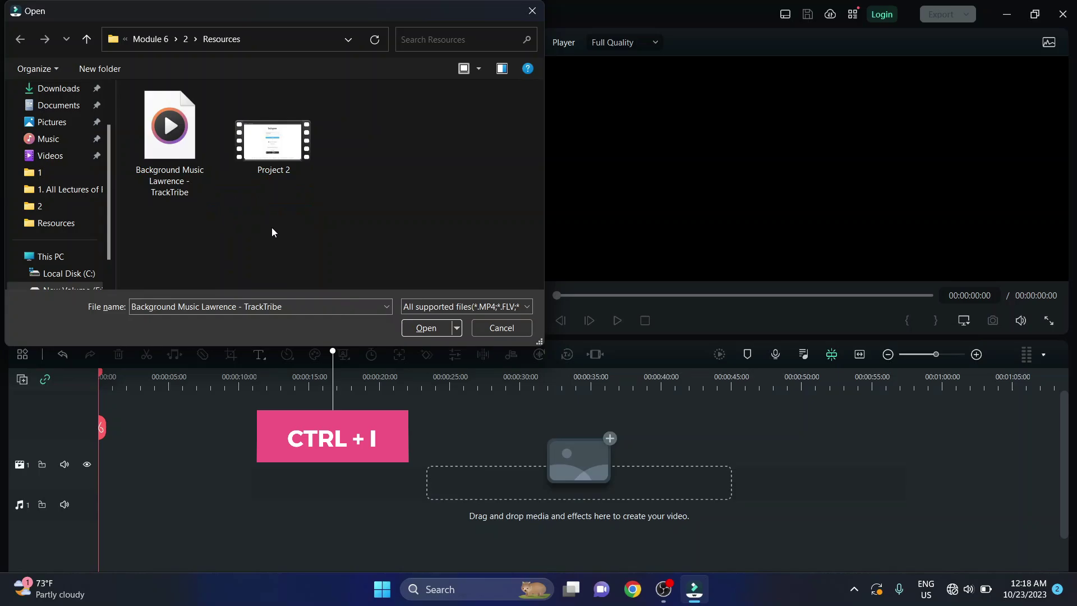
{"action": "left_click_drag", "start_coordinate": [335, 230], "coordinate": [183, 221]}
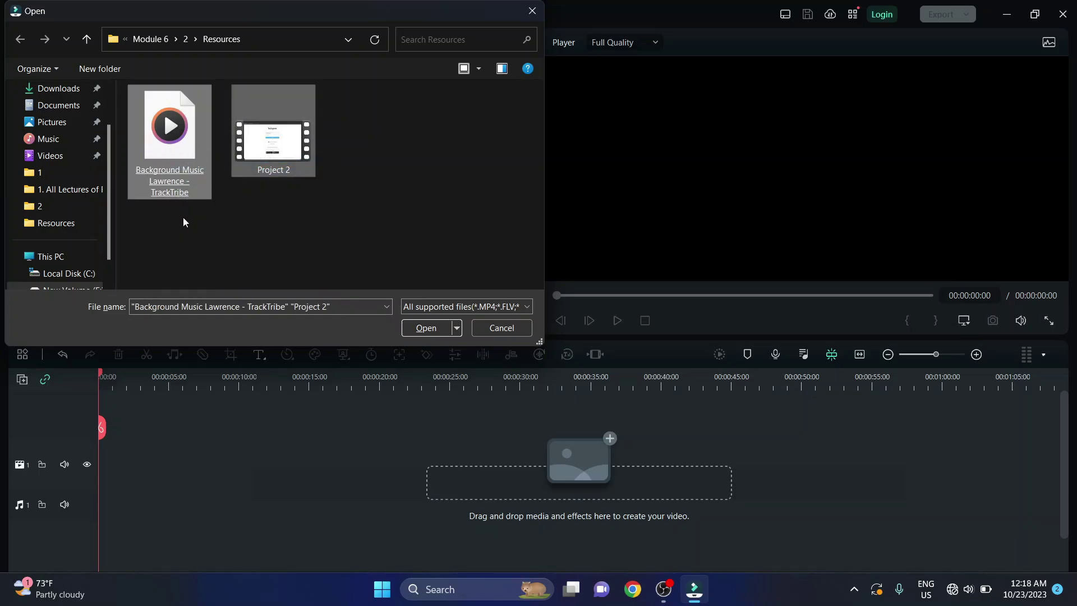
{"action": "left_click", "coordinate": [412, 330]}
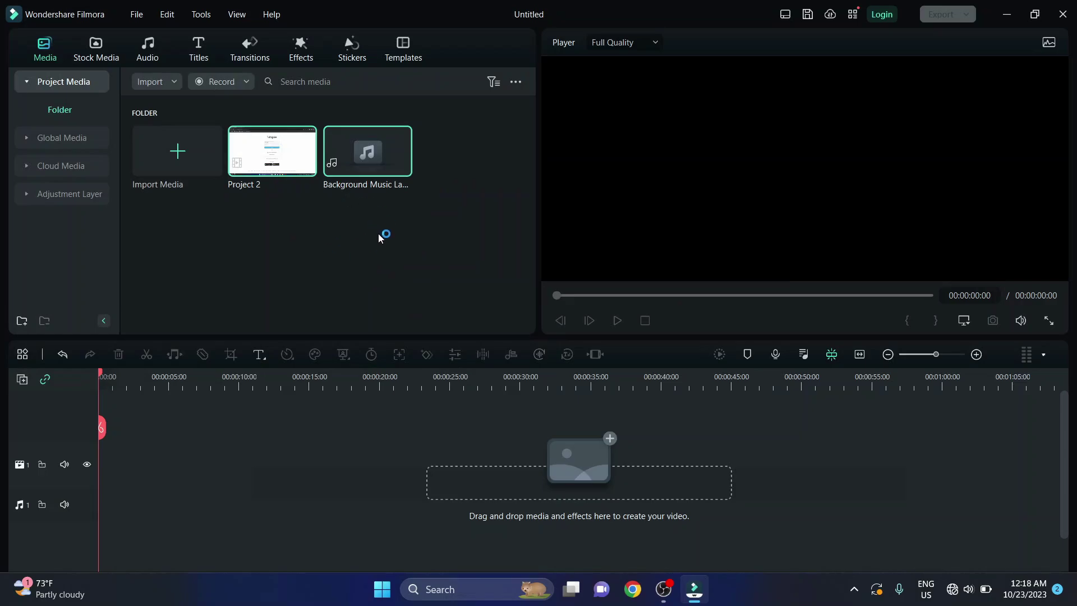
- Delete both imported files from the project media
{"action": "left_click_drag", "start_coordinate": [378, 233], "coordinate": [250, 178]}
{"action": "key", "text": "Delete"}
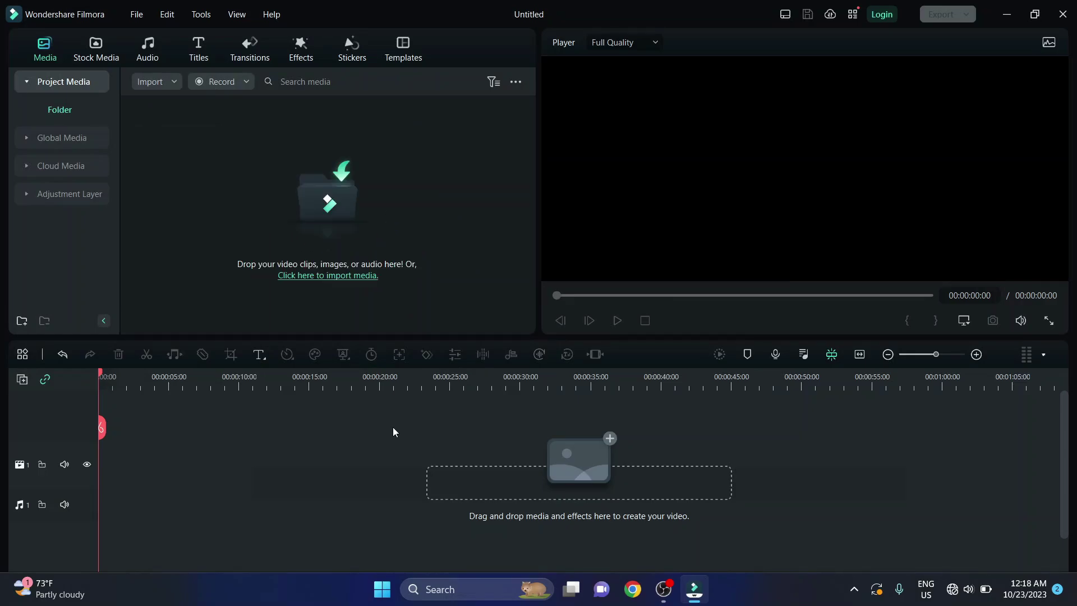
- Open the keyboard shortcut settings and examine the File, Edit and Miscellaneous shortcuts
{"action": "left_click", "coordinate": [137, 16]}
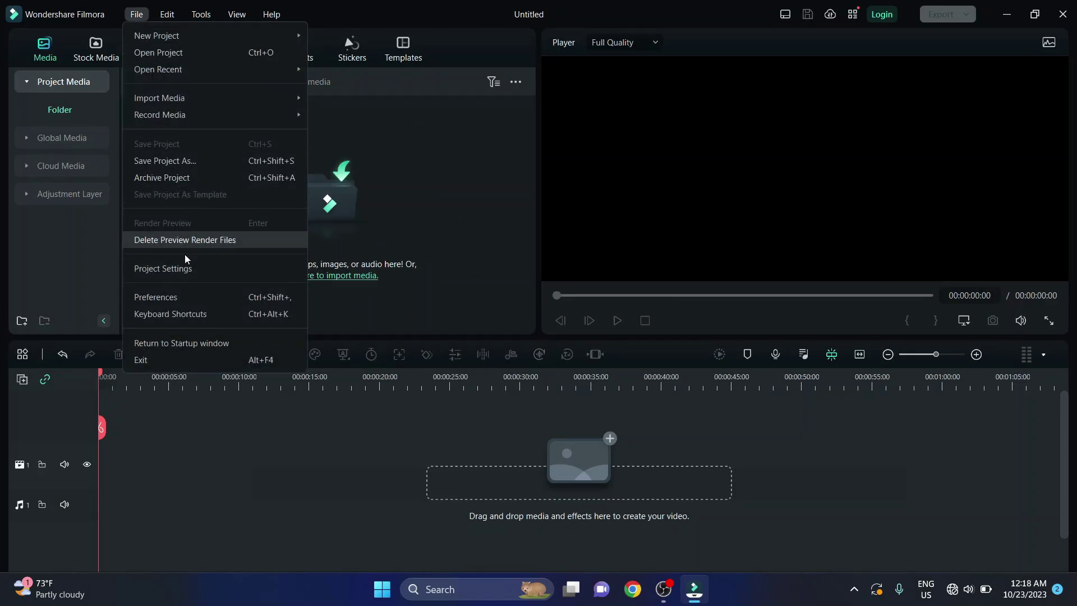
{"action": "left_click", "coordinate": [227, 315]}
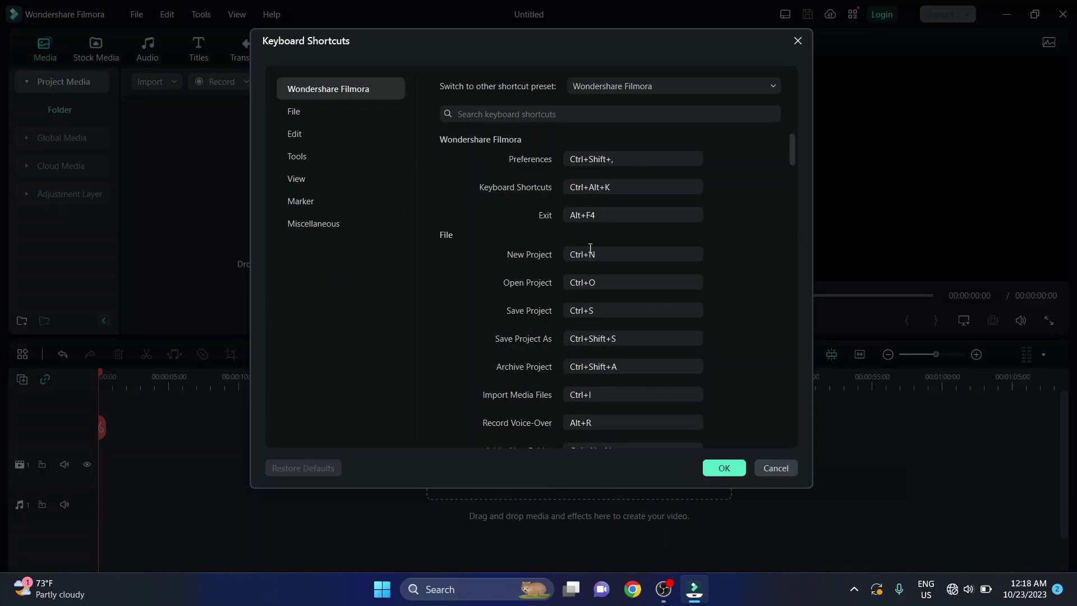
{"action": "scroll", "coordinate": [613, 269], "scroll_direction": "down", "scroll_amount": 1}
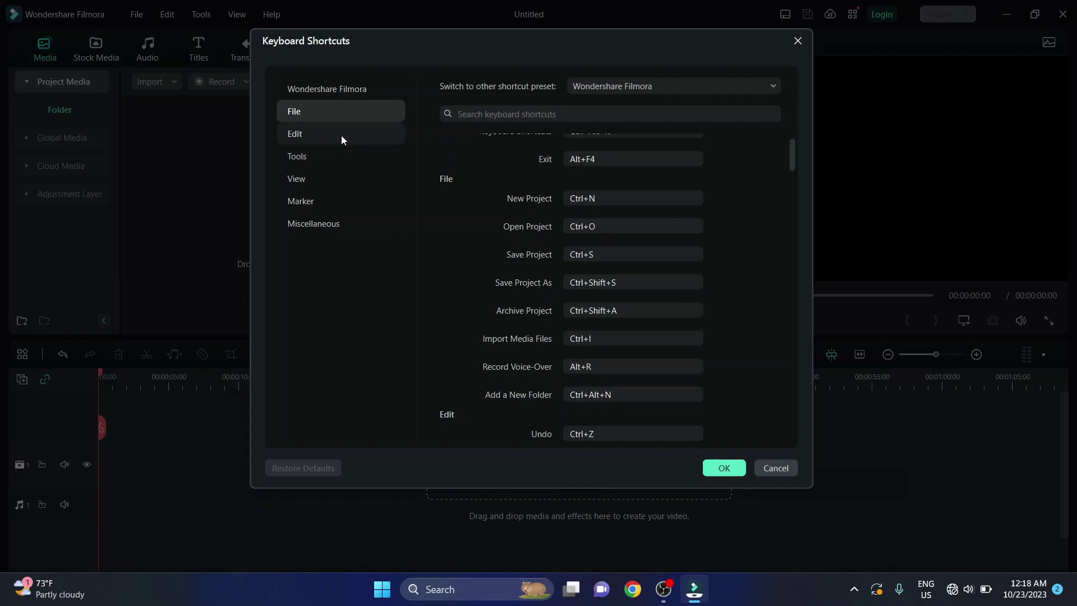
{"action": "left_click", "coordinate": [313, 134]}
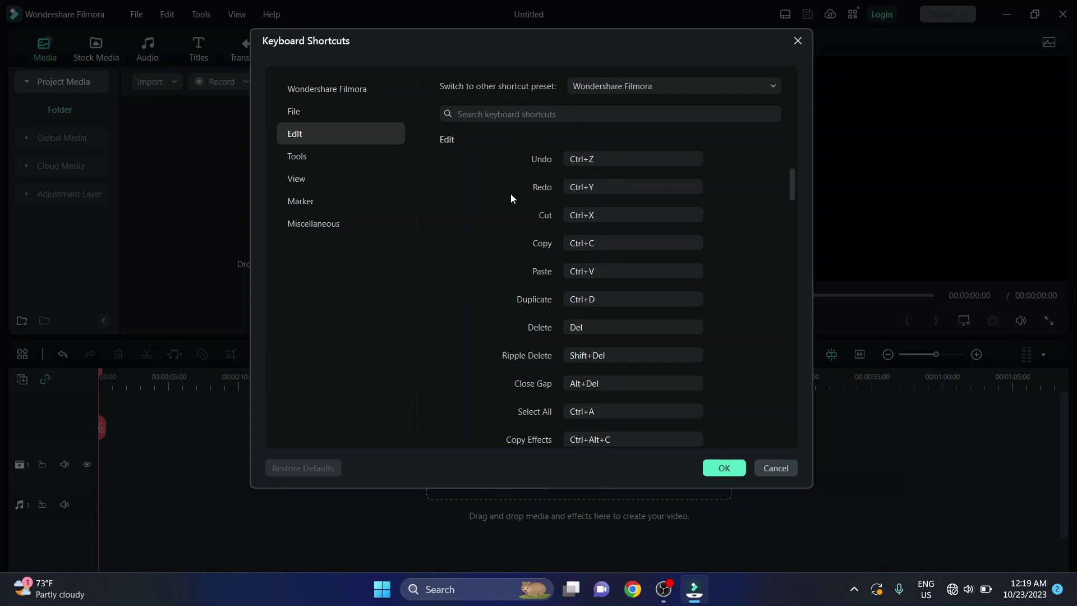
{"action": "left_click", "coordinate": [314, 224]}
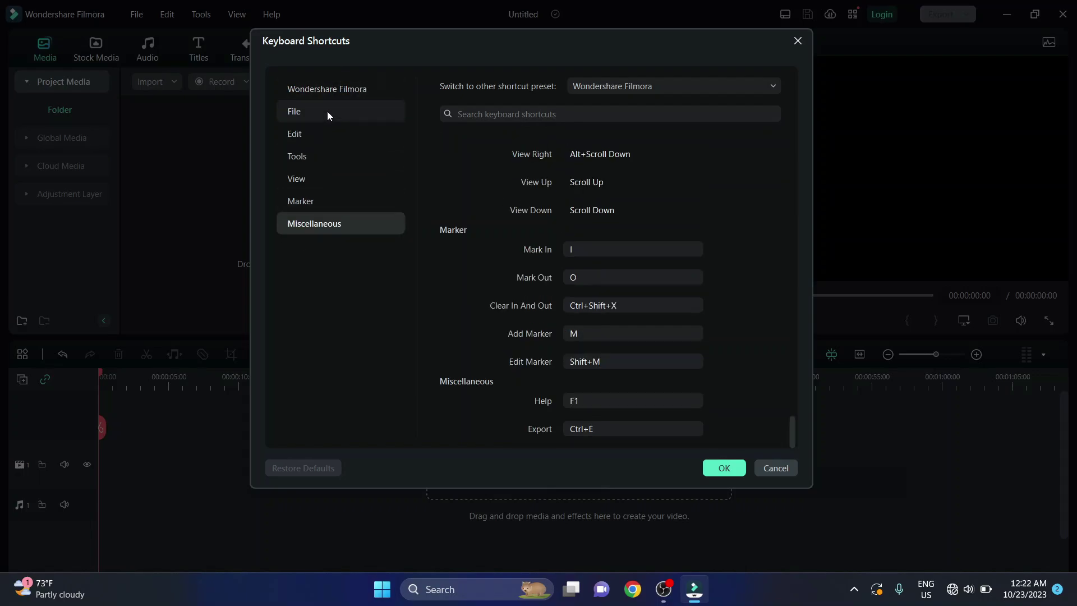
- Review the shortcuts assigned in the File, Edit, Tools and View categories
{"action": "left_click", "coordinate": [327, 111]}
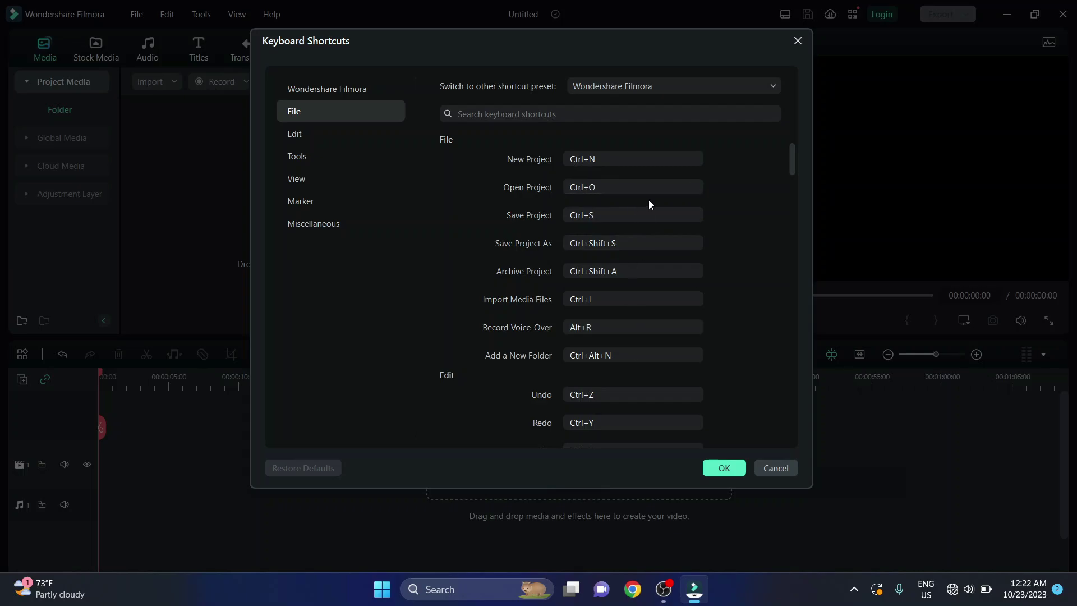
{"action": "left_click", "coordinate": [311, 137]}
{"action": "scroll", "coordinate": [650, 398], "scroll_direction": "down", "scroll_amount": 5}
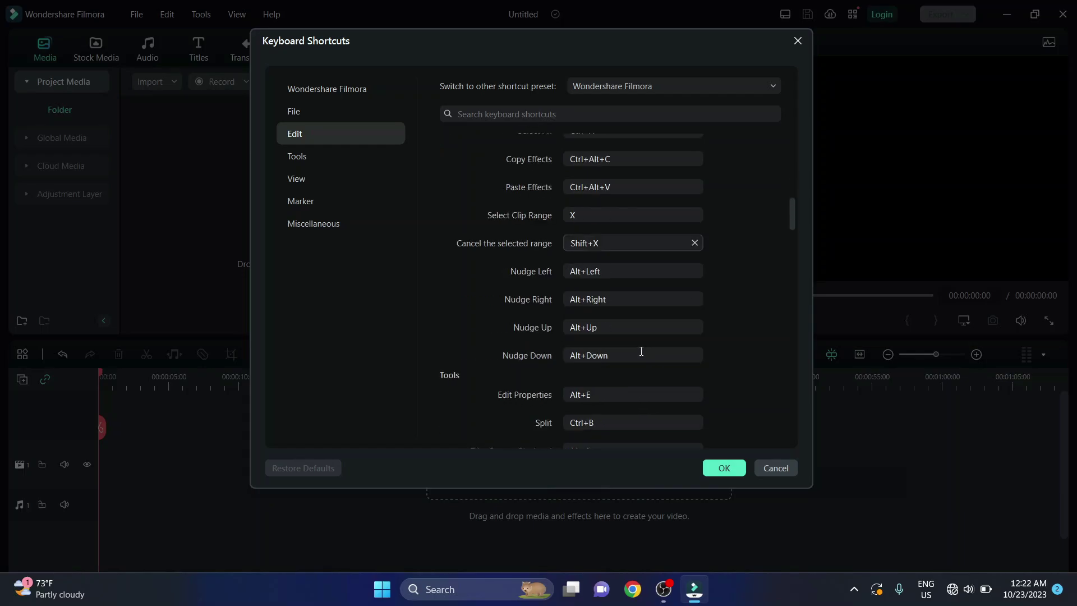
{"action": "scroll", "coordinate": [592, 216], "scroll_direction": "up", "scroll_amount": 3}
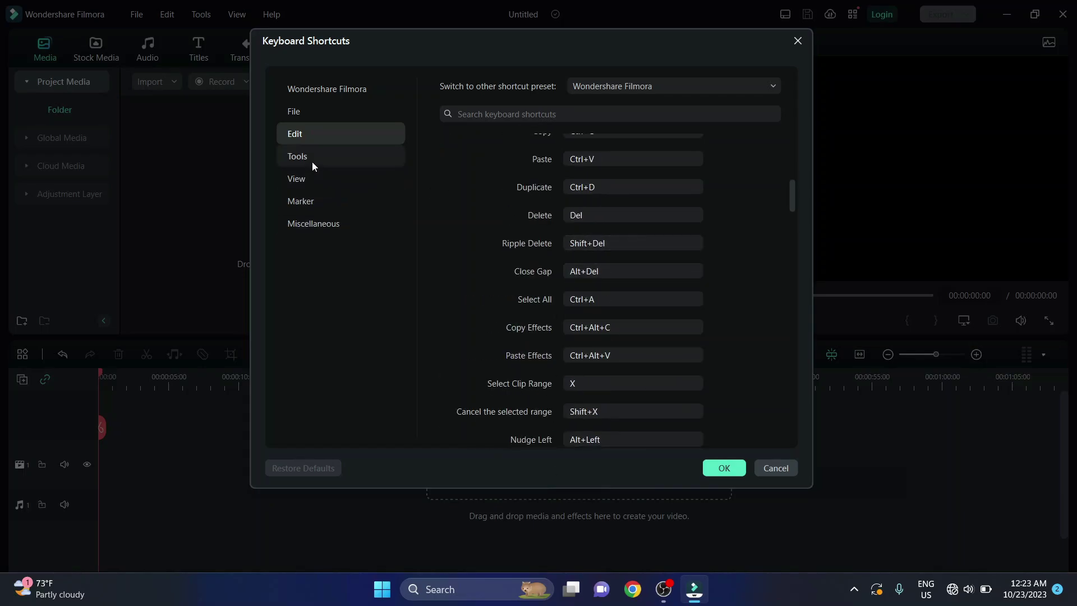
{"action": "left_click", "coordinate": [349, 154]}
{"action": "scroll", "coordinate": [575, 225], "scroll_direction": "down", "scroll_amount": 10}
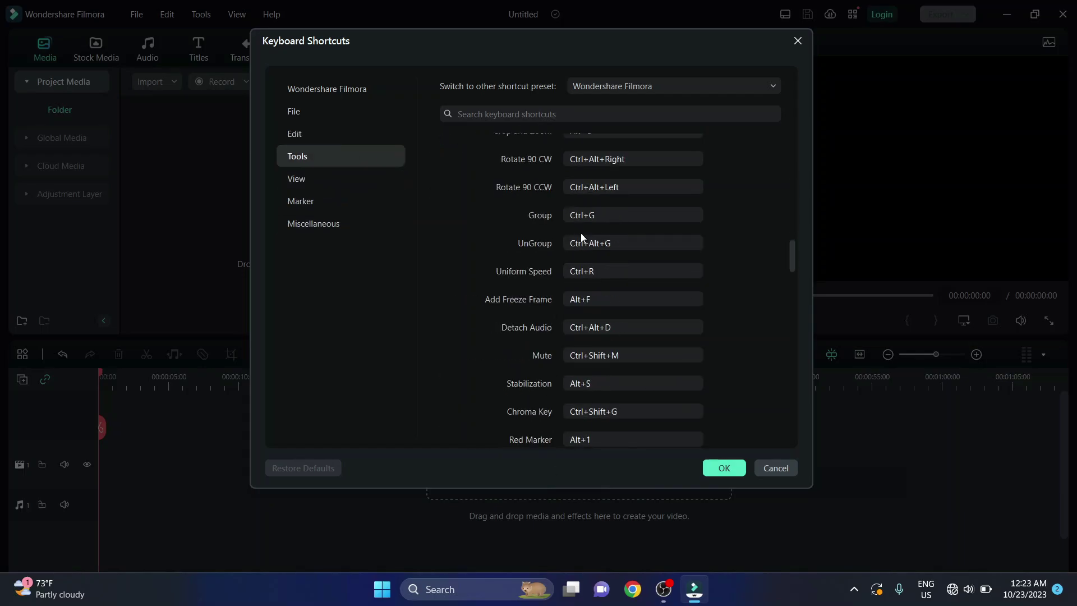
{"action": "left_click", "coordinate": [292, 176]}
{"action": "scroll", "coordinate": [636, 252], "scroll_direction": "down", "scroll_amount": 15}
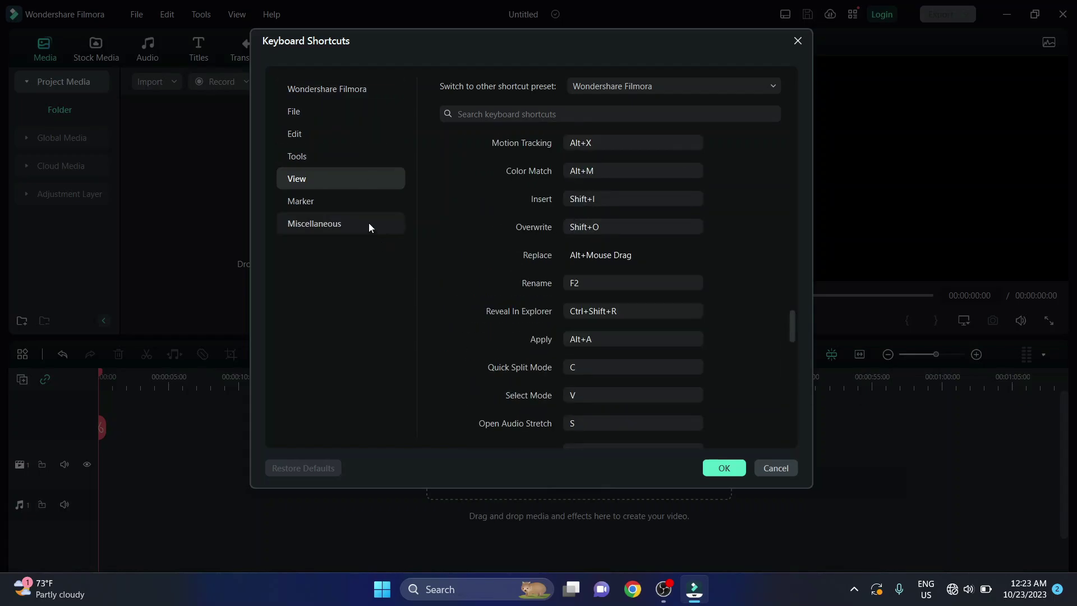
- Switch the shortcut preset to Adobe Premiere Pro and review its shortcuts
{"action": "left_click", "coordinate": [341, 94]}
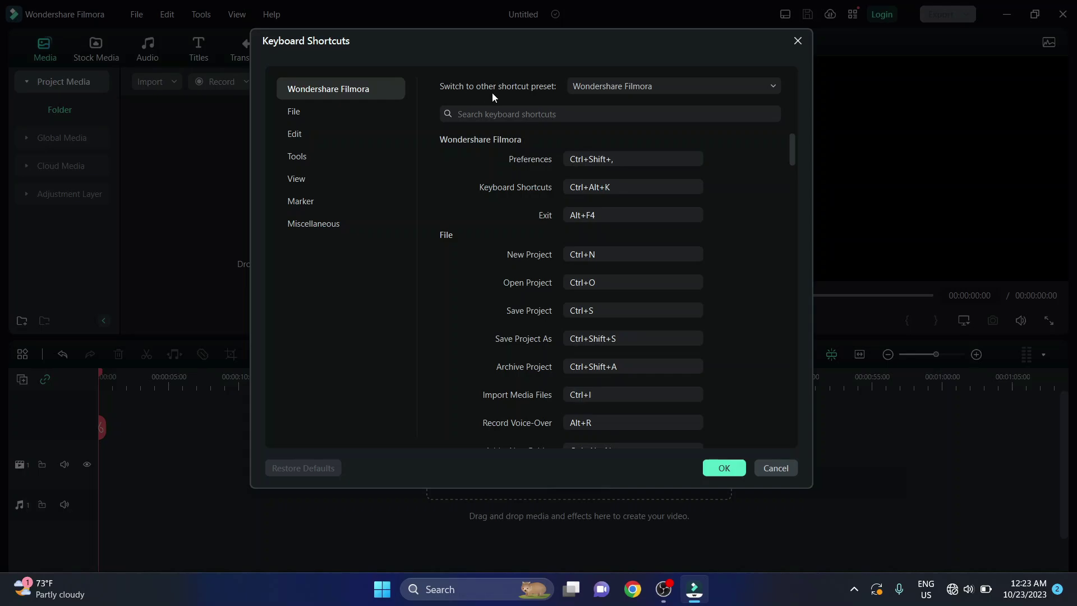
{"action": "left_click", "coordinate": [672, 86]}
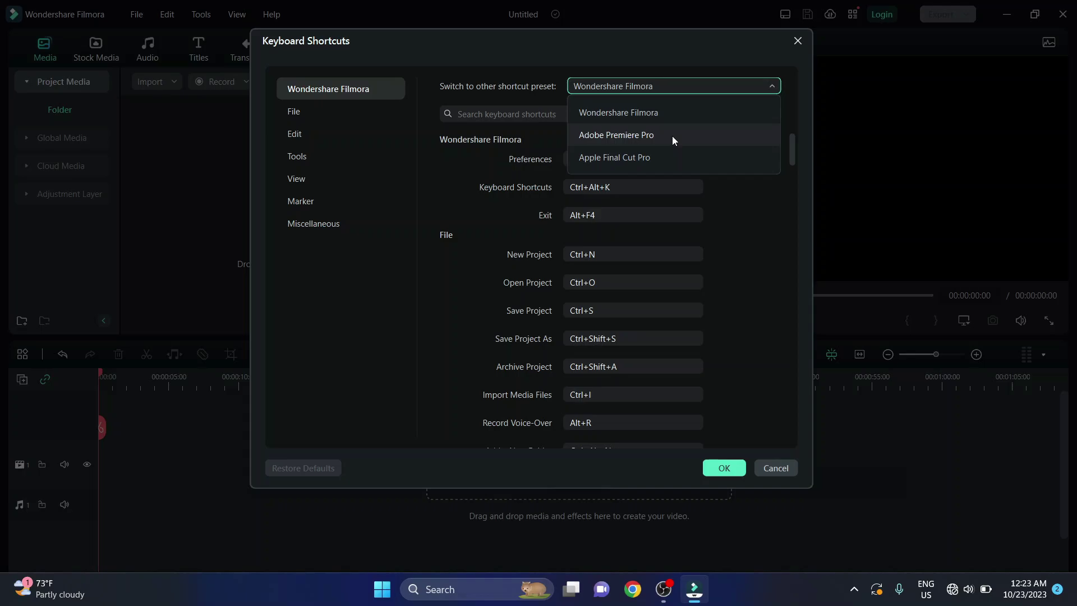
{"action": "left_click", "coordinate": [672, 136]}
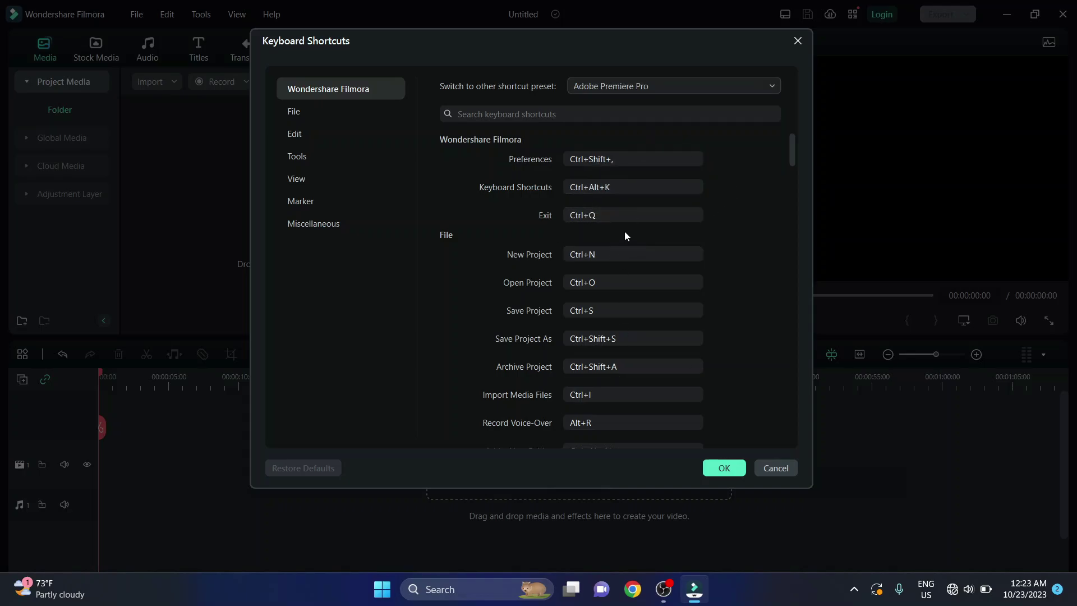
{"action": "scroll", "coordinate": [634, 328], "scroll_direction": "down", "scroll_amount": 2}
{"action": "scroll", "coordinate": [632, 328], "scroll_direction": "up", "scroll_amount": 2}
- Switch to the Apple Final Cut Pro shortcut preset, review its shortcuts, and restore the Wondershare Filmora preset
{"action": "left_click", "coordinate": [639, 86]}
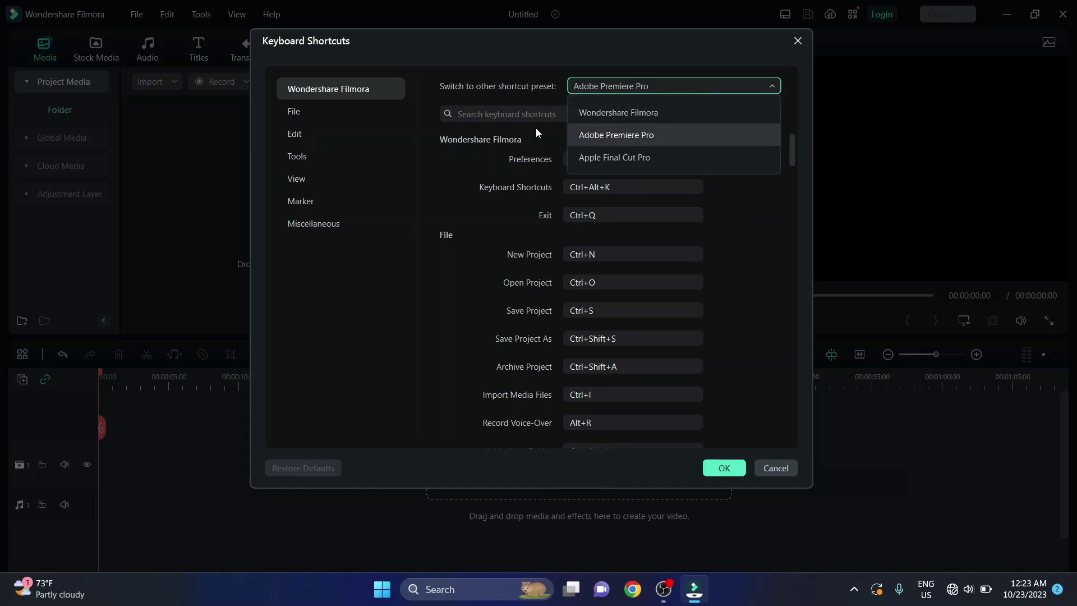
{"action": "left_click", "coordinate": [689, 158]}
{"action": "scroll", "coordinate": [631, 231], "scroll_direction": "down", "scroll_amount": 1}
{"action": "scroll", "coordinate": [619, 288], "scroll_direction": "down", "scroll_amount": 4}
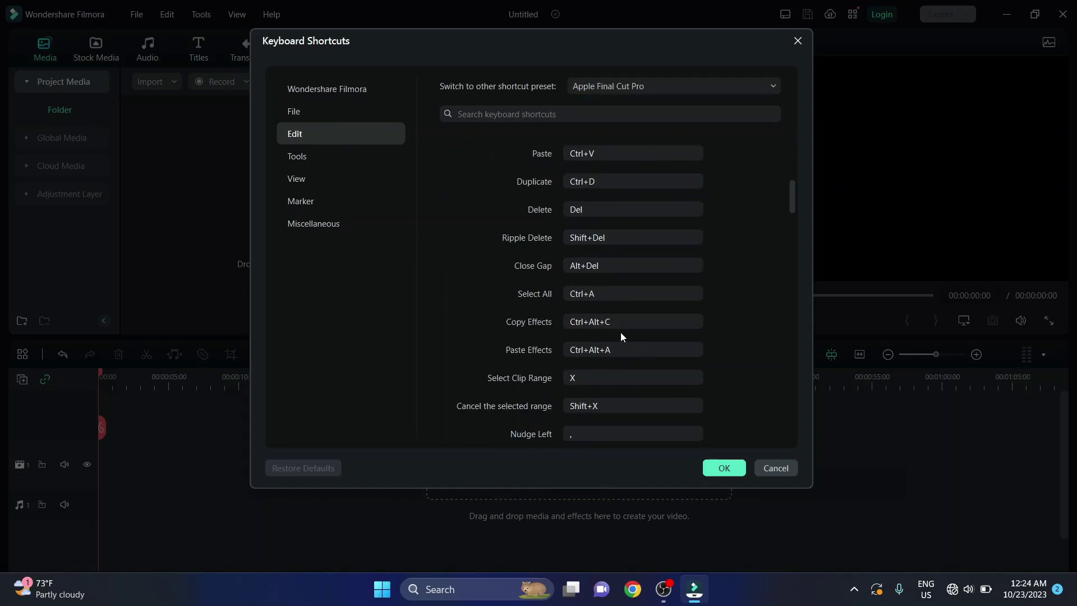
{"action": "scroll", "coordinate": [611, 339], "scroll_direction": "up", "scroll_amount": 3}
{"action": "scroll", "coordinate": [685, 351], "scroll_direction": "up", "scroll_amount": 5}
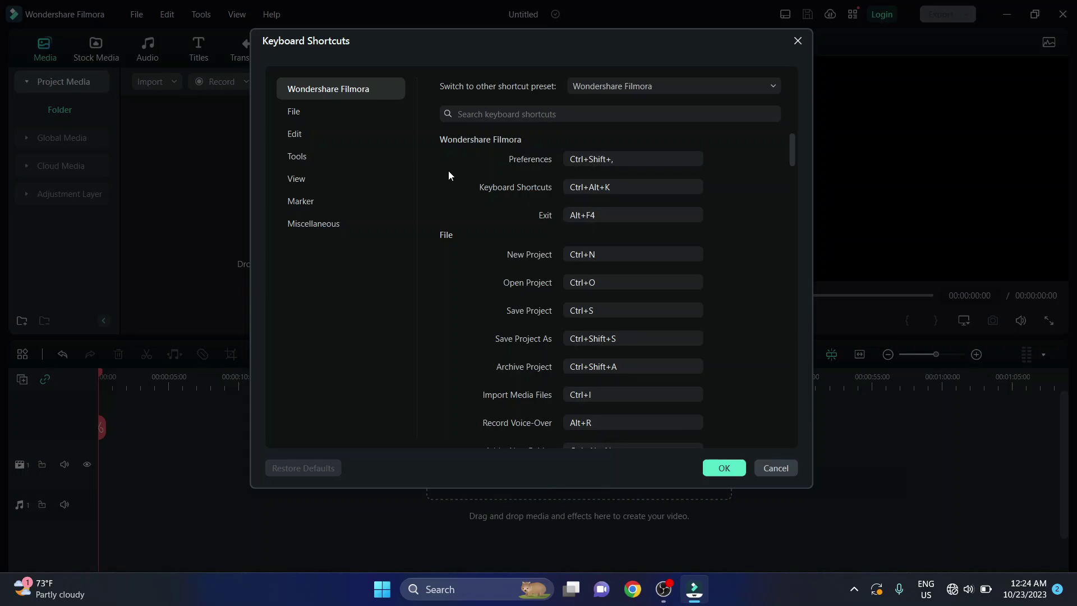
- Search the keyboard shortcuts for paste, copy and import, and clear the search
{"action": "left_click", "coordinate": [572, 113]}
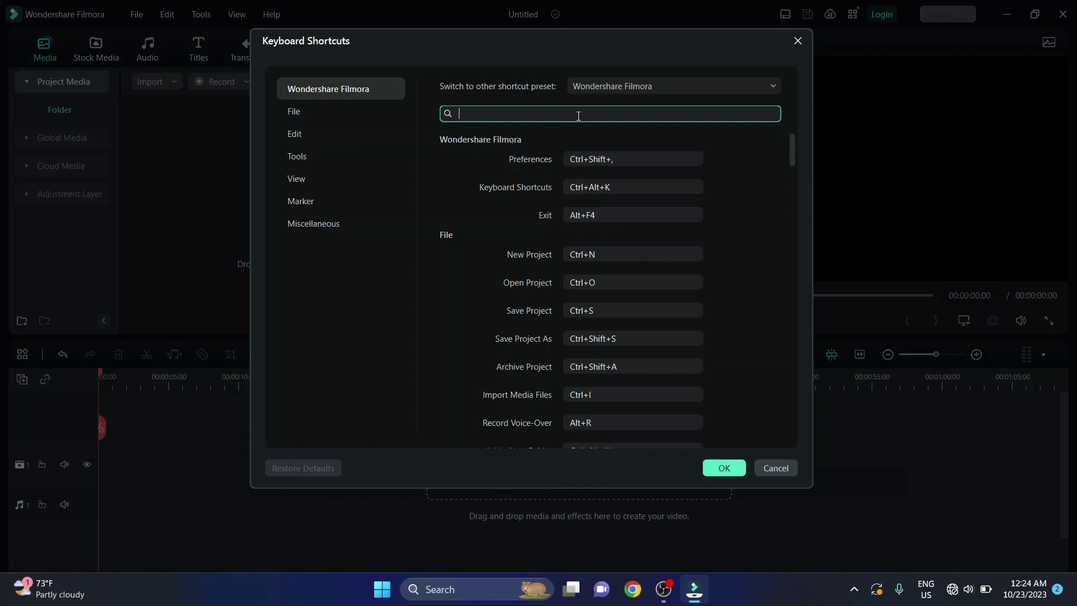
{"action": "type", "text": "paste"}
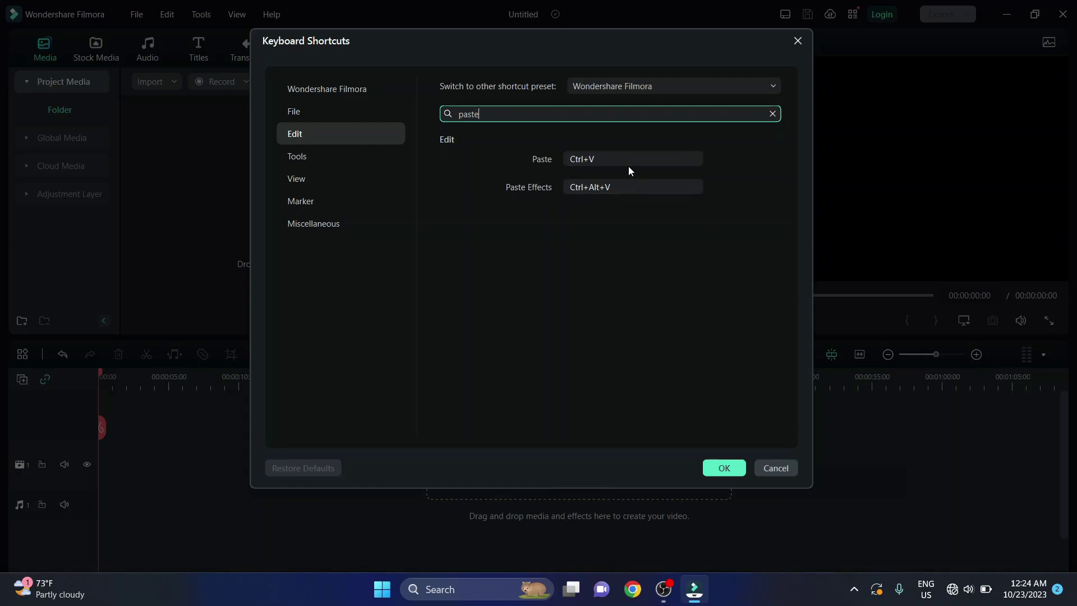
{"action": "left_click", "coordinate": [601, 160]}
{"action": "double_click", "coordinate": [468, 114]}
{"action": "type", "text": "copy"}
{"action": "double_click", "coordinate": [490, 113]}
{"action": "key", "text": "BackSpace"}
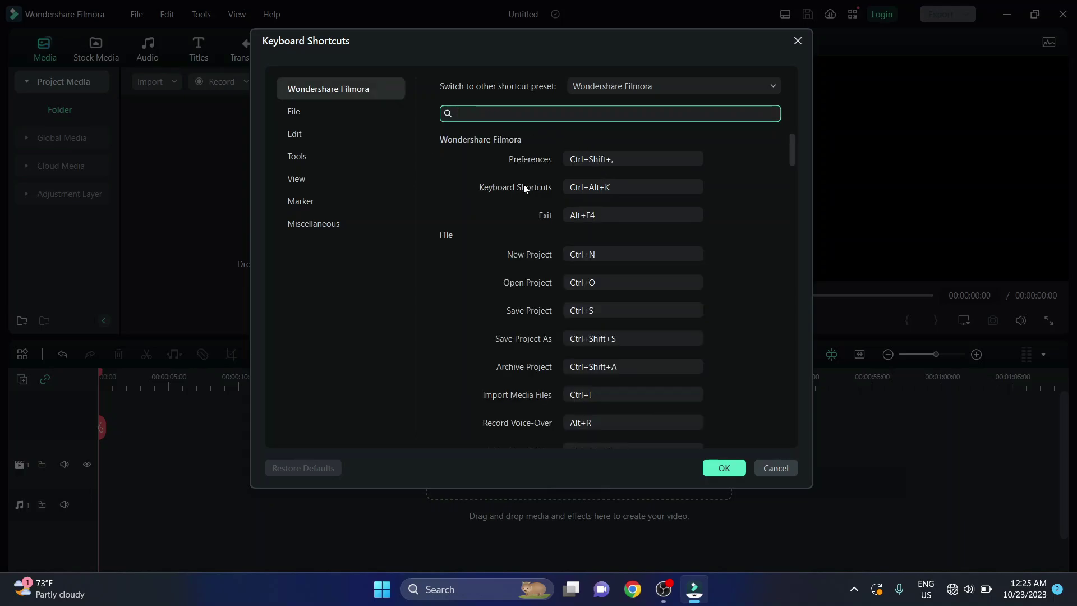
{"action": "type", "text": "import"}
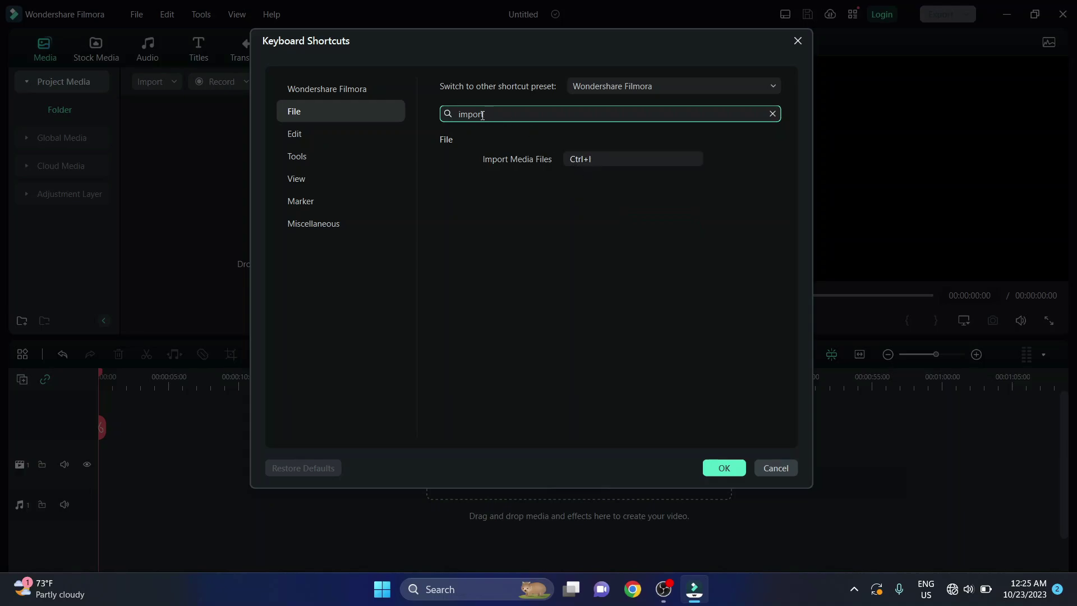
{"action": "key", "text": "ctrl+a"}
{"action": "key", "text": "BackSpace"}
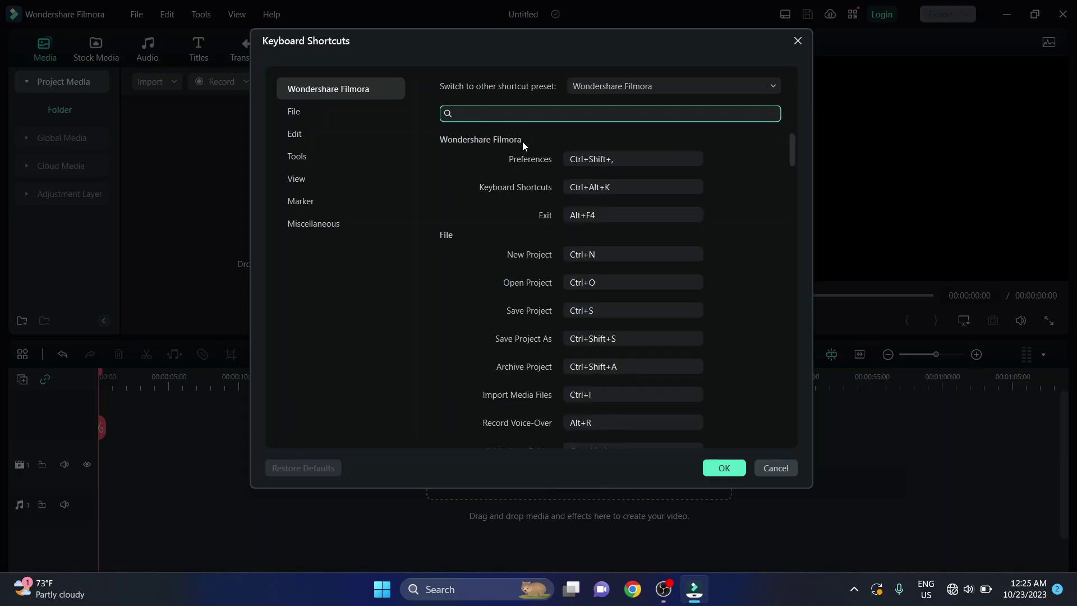
- Set the Exit command's shortcut to Ctrl+Q and save the keyboard shortcut settings
{"action": "scroll", "coordinate": [588, 256], "scroll_direction": "down", "scroll_amount": 15}
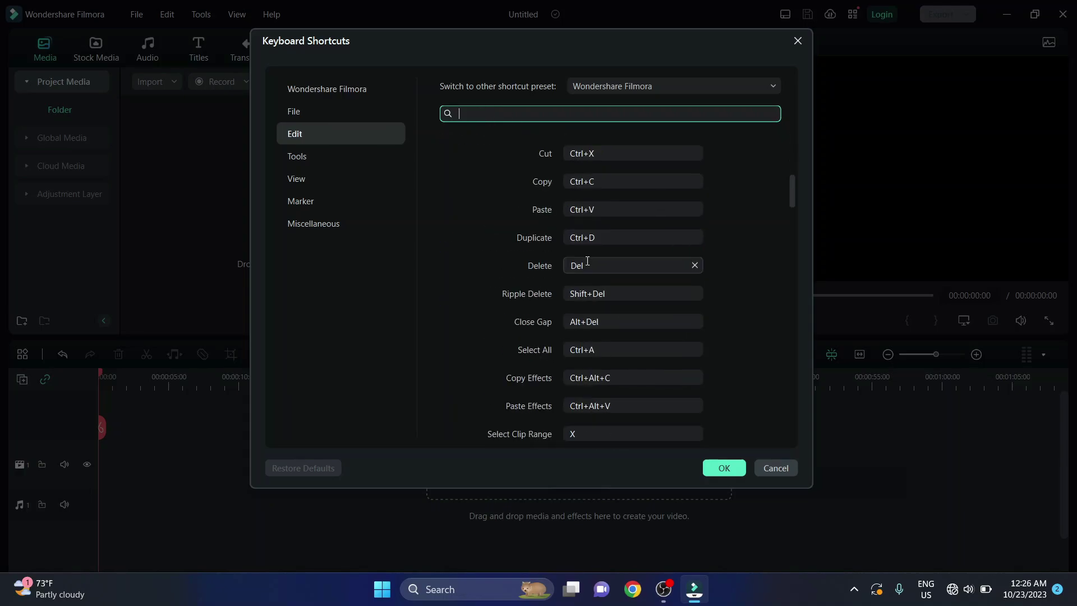
{"action": "scroll", "coordinate": [588, 271], "scroll_direction": "down", "scroll_amount": 10}
{"action": "scroll", "coordinate": [740, 239], "scroll_direction": "up", "scroll_amount": 20}
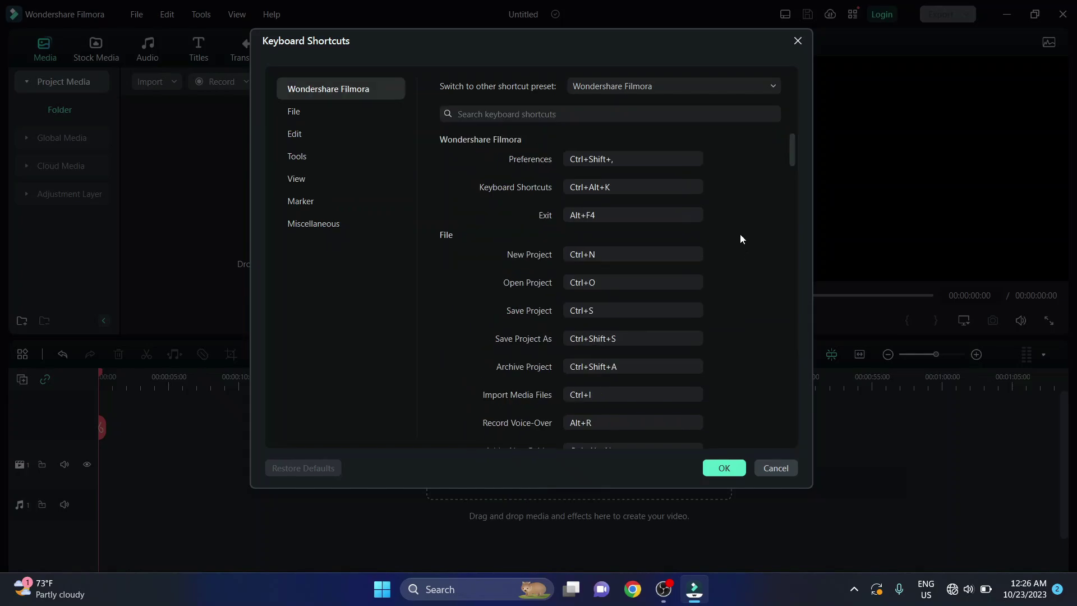
{"action": "left_click", "coordinate": [615, 213]}
{"action": "key", "text": "ctrl+q"}
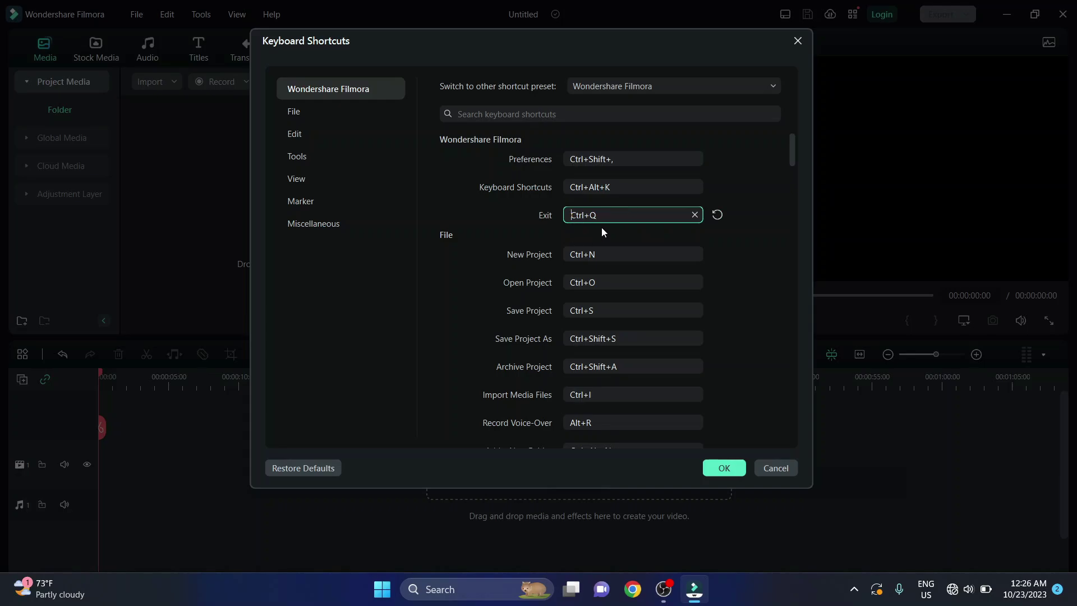
{"action": "scroll", "coordinate": [757, 297], "scroll_direction": "down", "scroll_amount": 5}
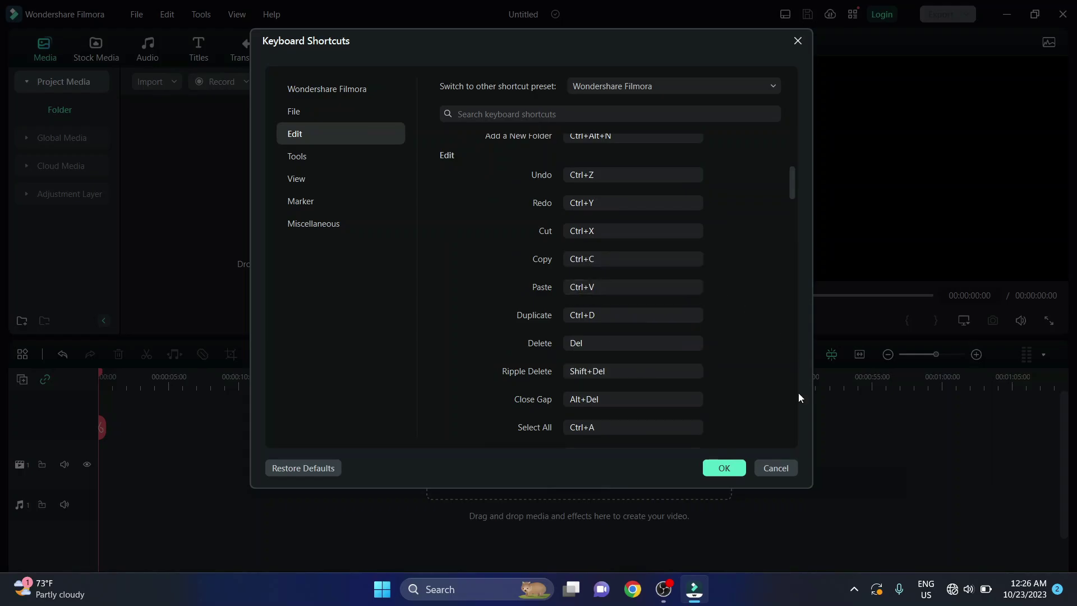
{"action": "left_click", "coordinate": [711, 468]}
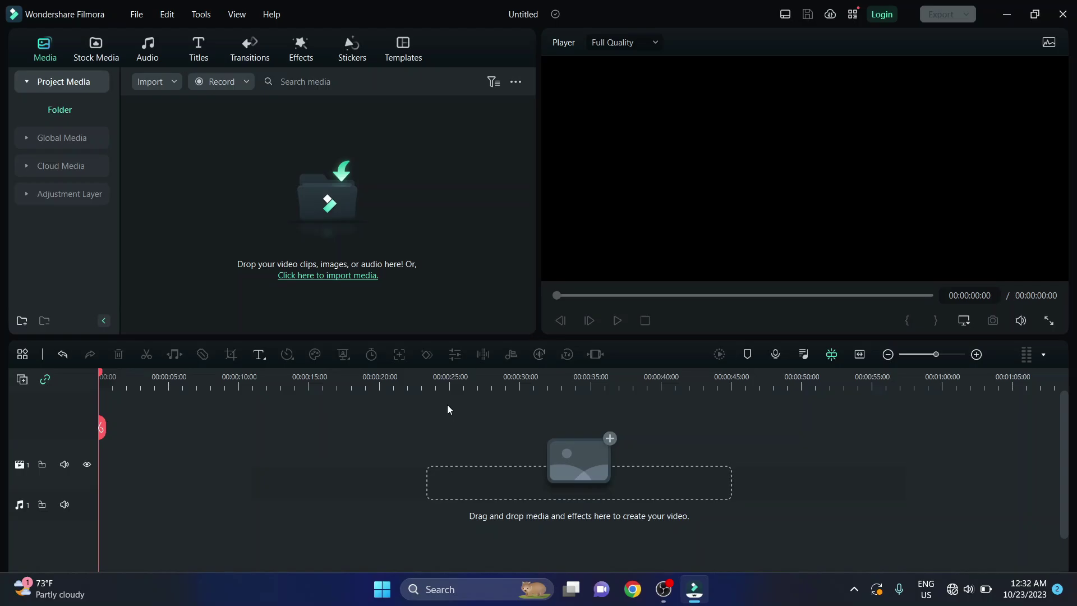
- Import Background Music Lawrence - TrackTribe and Project 2 from the Resources folder, and place Project 2 at the start of video track 1
{"action": "key", "text": "ctrl+i"}
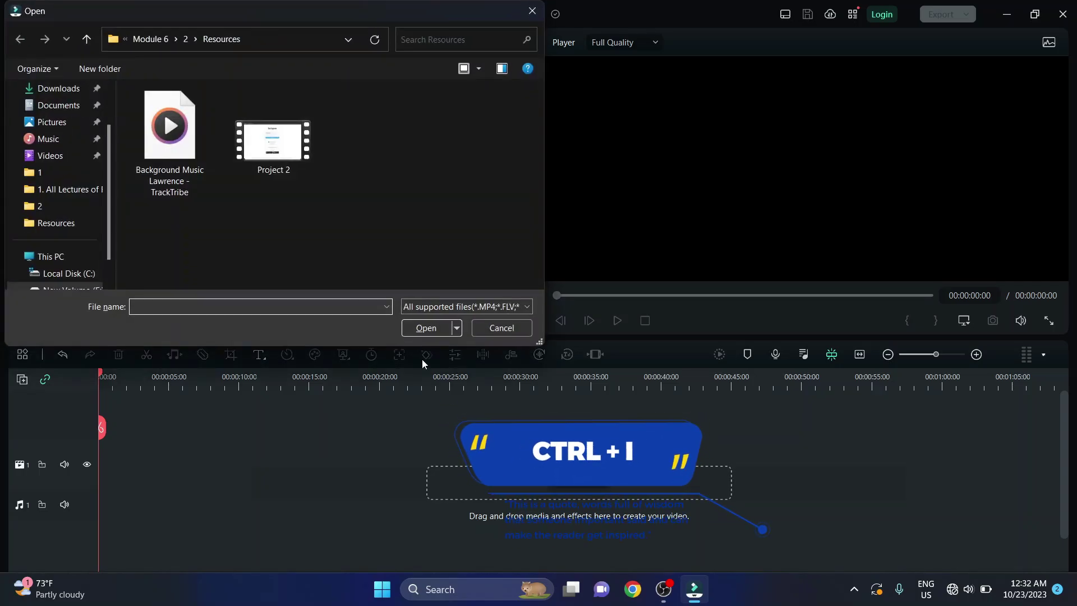
{"action": "left_click_drag", "start_coordinate": [340, 220], "coordinate": [202, 141]}
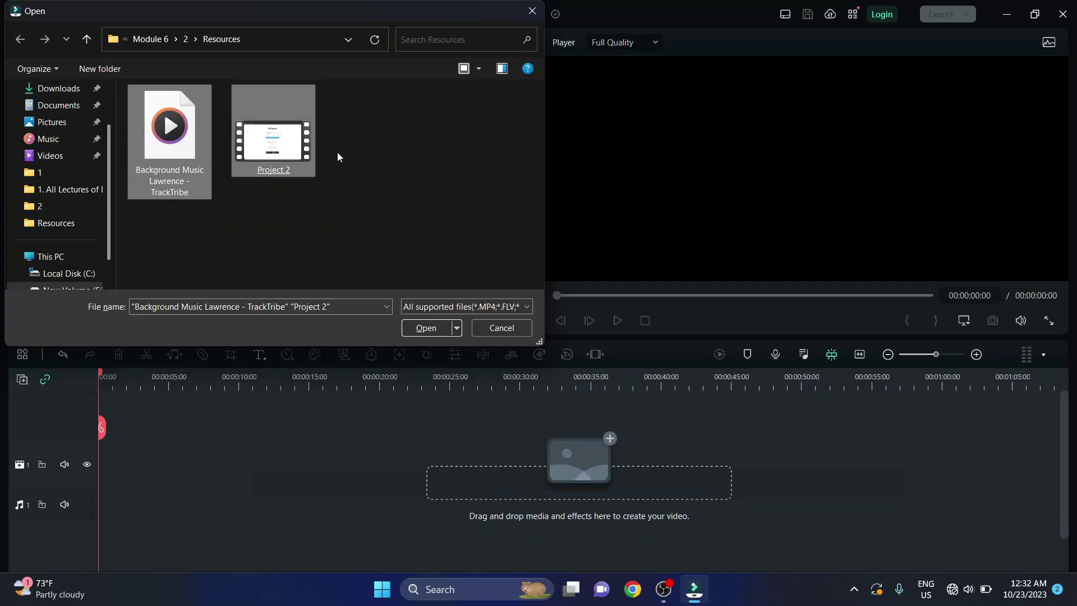
{"action": "left_click", "coordinate": [422, 329]}
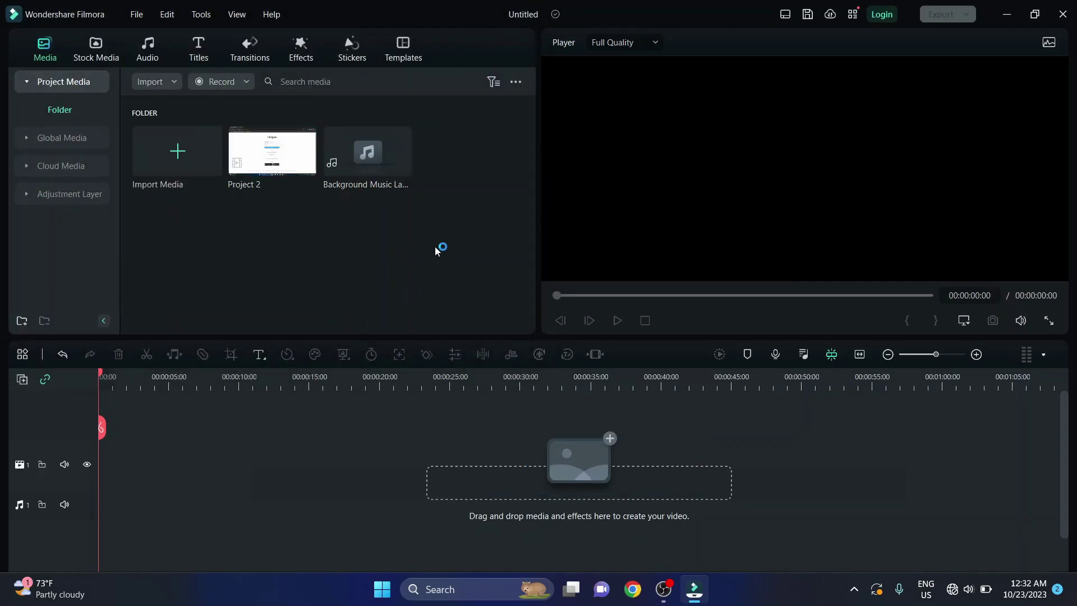
{"action": "left_click_drag", "start_coordinate": [269, 173], "coordinate": [124, 465]}
{"action": "left_click", "coordinate": [477, 325]}
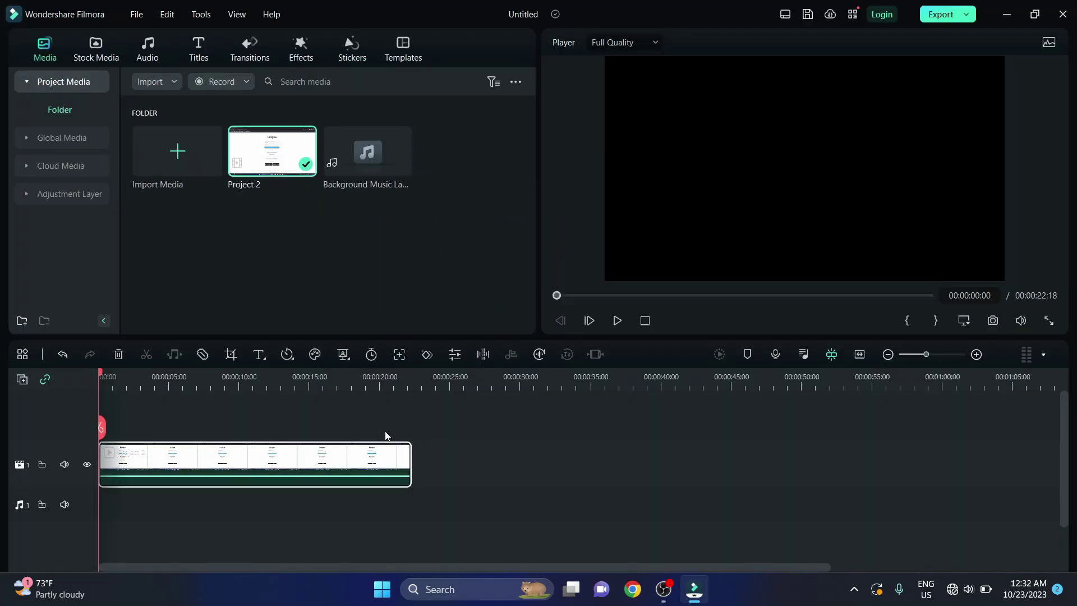
- Split the Project 2 clip at 00:00:09:04 and shift its second part about 5 seconds along the track, leaving a gap
{"action": "left_click", "coordinate": [225, 387]}
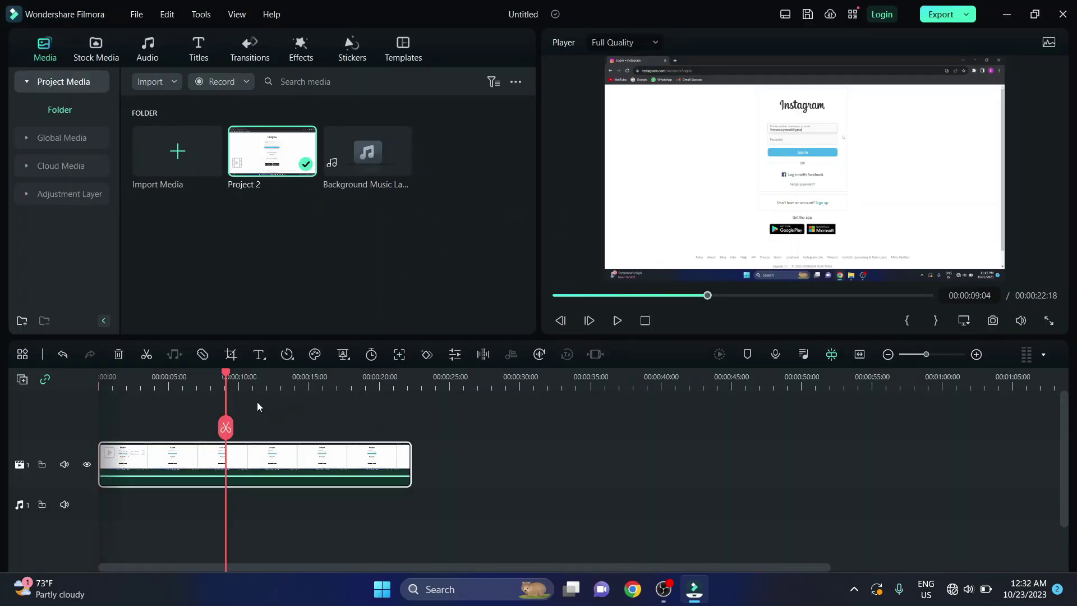
{"action": "key", "text": "ctrl+b"}
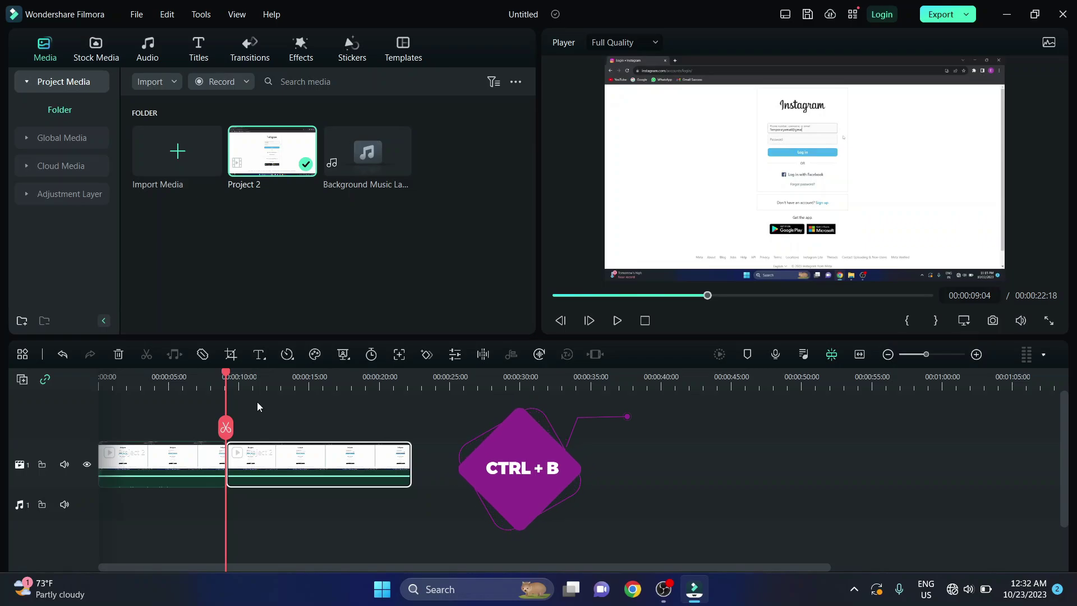
{"action": "left_click_drag", "start_coordinate": [224, 371], "coordinate": [268, 399]}
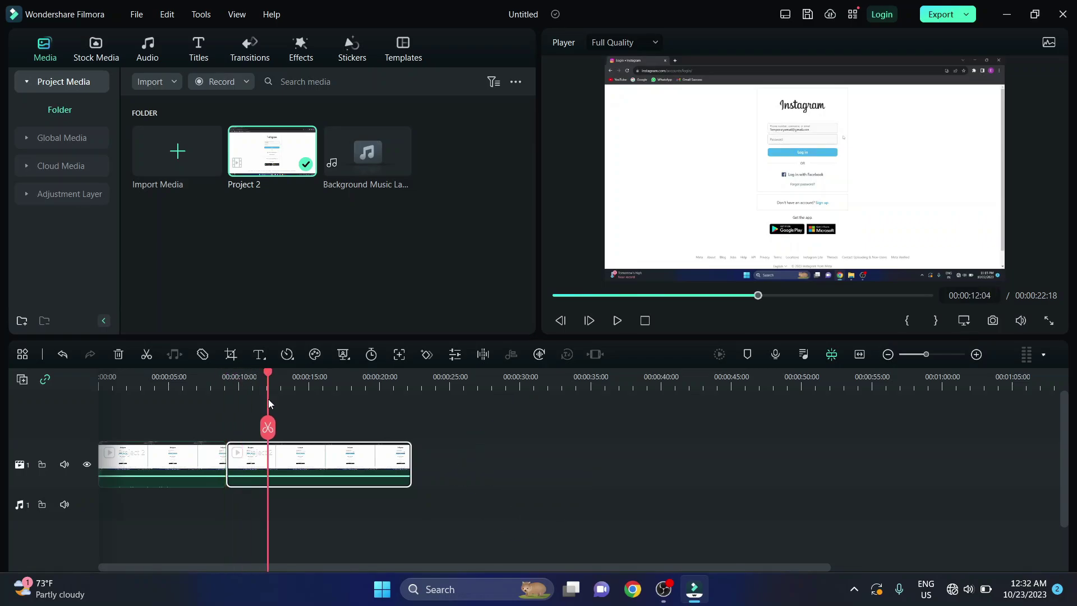
{"action": "left_click_drag", "start_coordinate": [365, 463], "coordinate": [432, 463]}
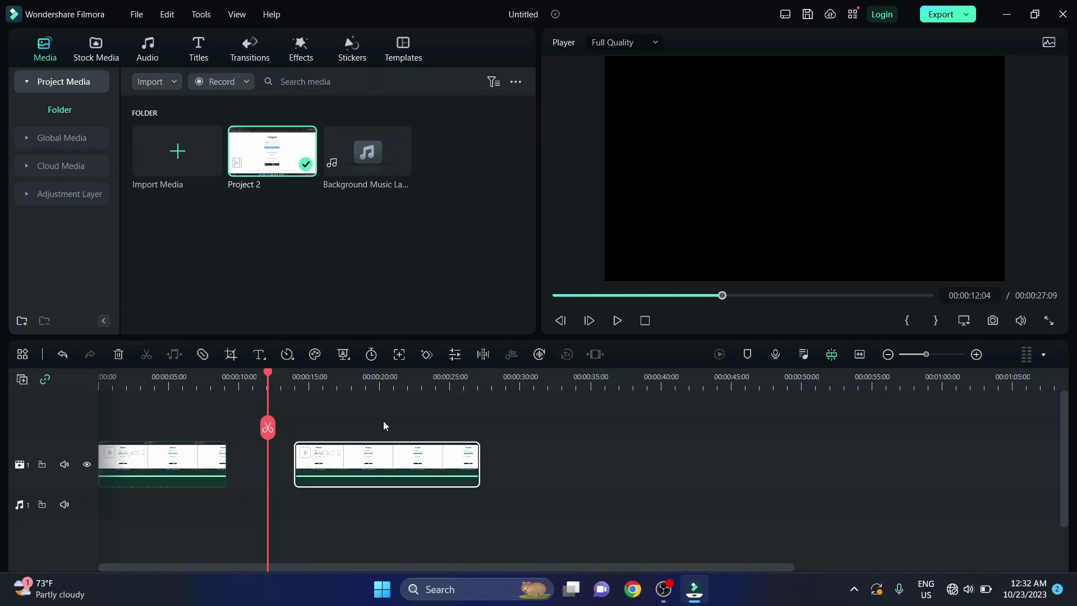
- Open the voice-over recording dialog and close it without recording
{"action": "key", "text": "alt"}
{"action": "key", "text": "alt+r"}
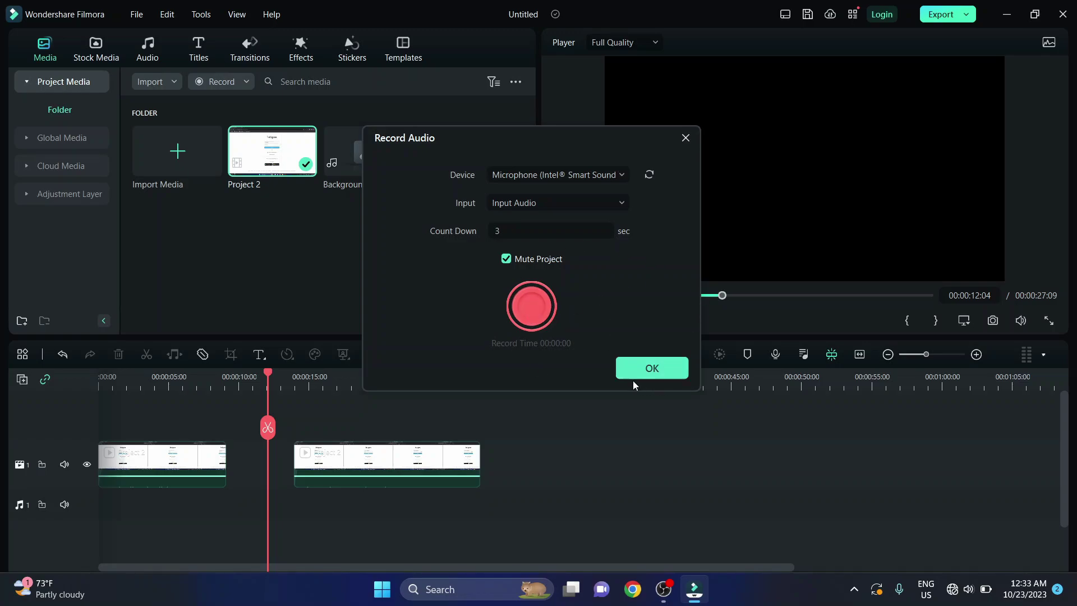
{"action": "left_click", "coordinate": [646, 370]}
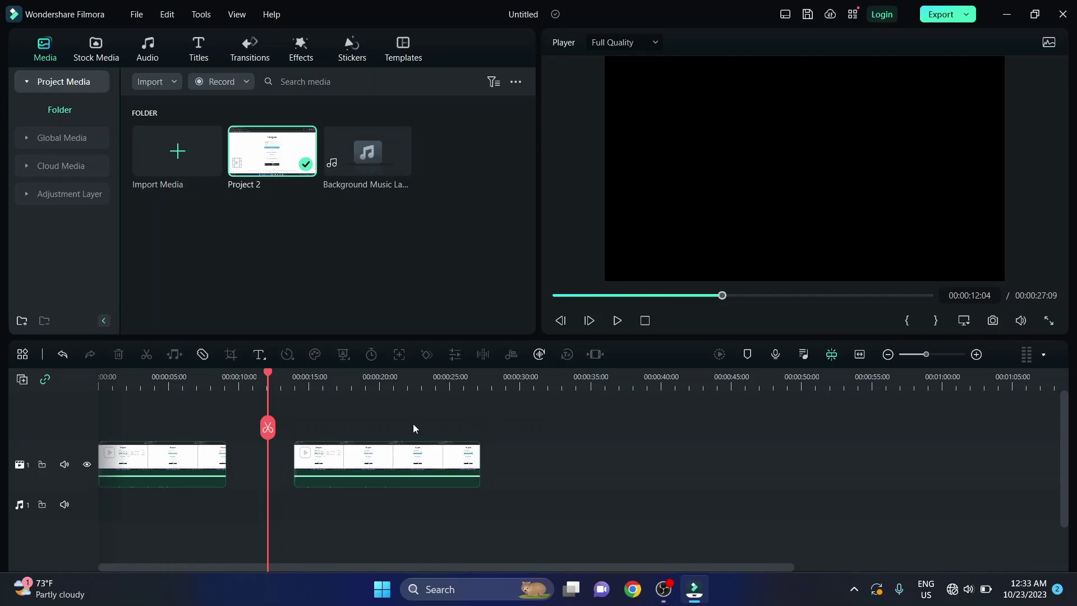
- Detach the audio from the second Project 2 clip, move it along the audio track, and undo both changes
{"action": "left_click", "coordinate": [374, 455]}
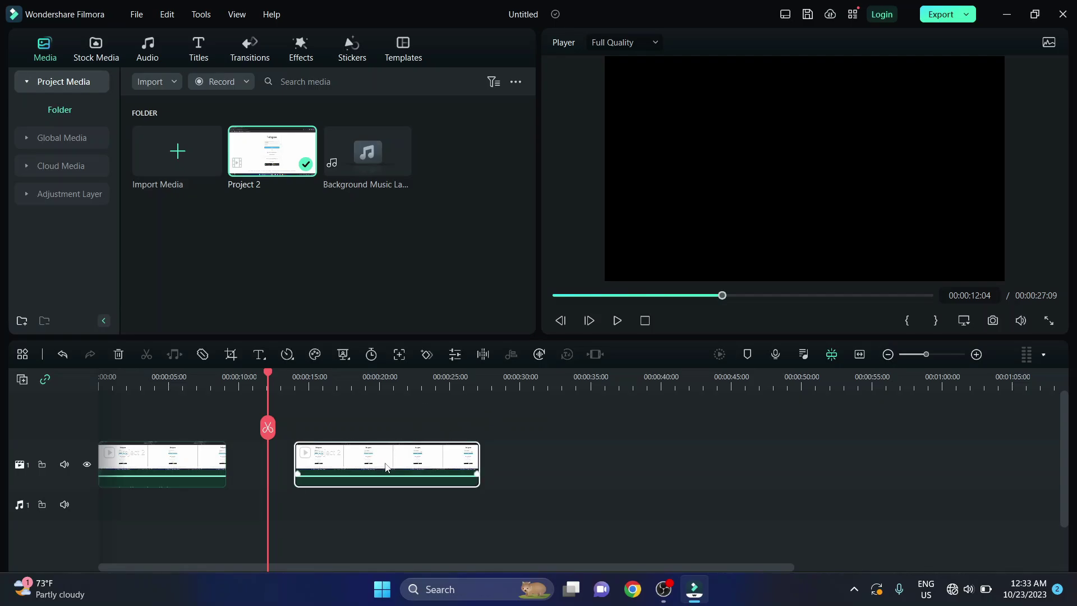
{"action": "right_click", "coordinate": [386, 467]}
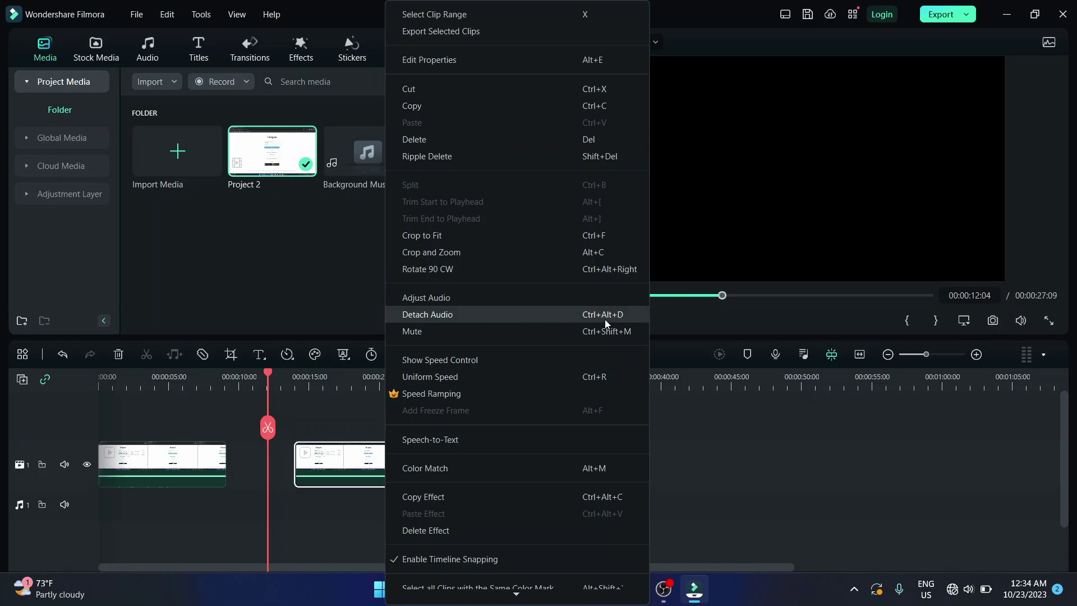
{"action": "left_click", "coordinate": [549, 315]}
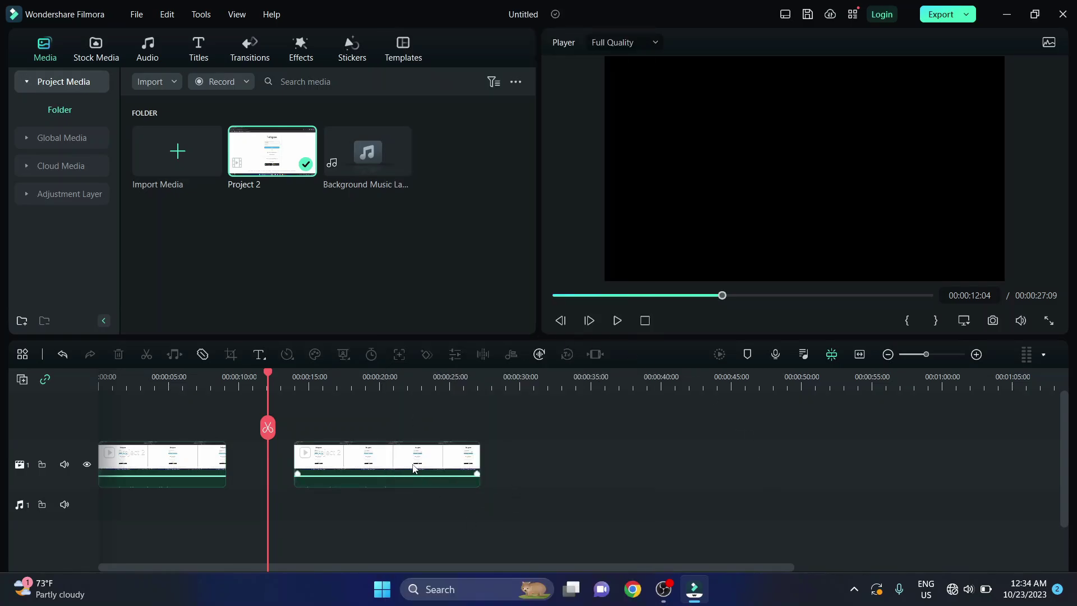
{"action": "left_click", "coordinate": [355, 383]}
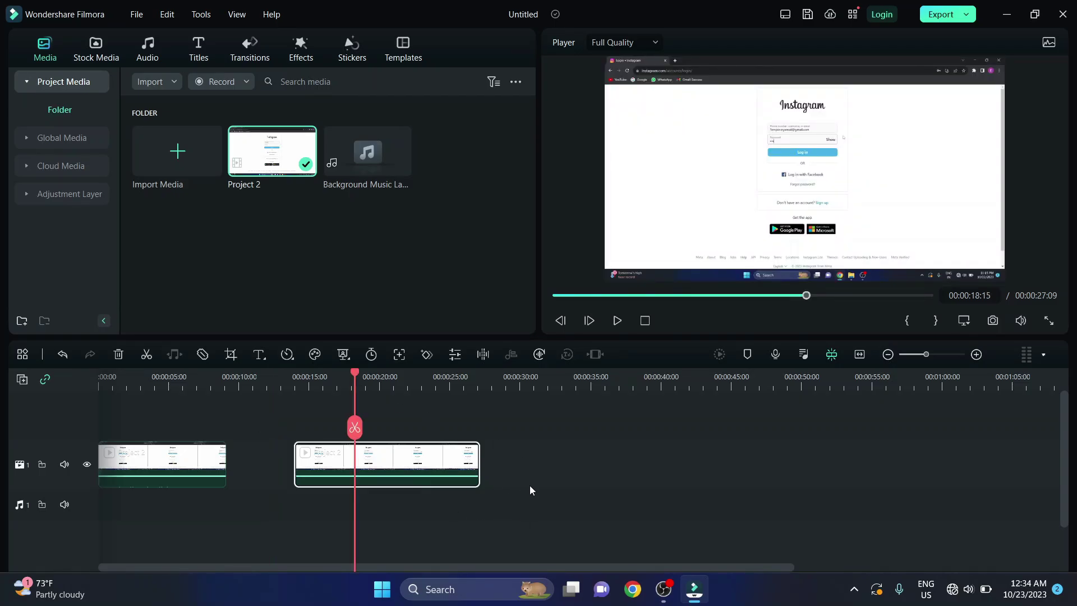
{"action": "right_click", "coordinate": [402, 460]}
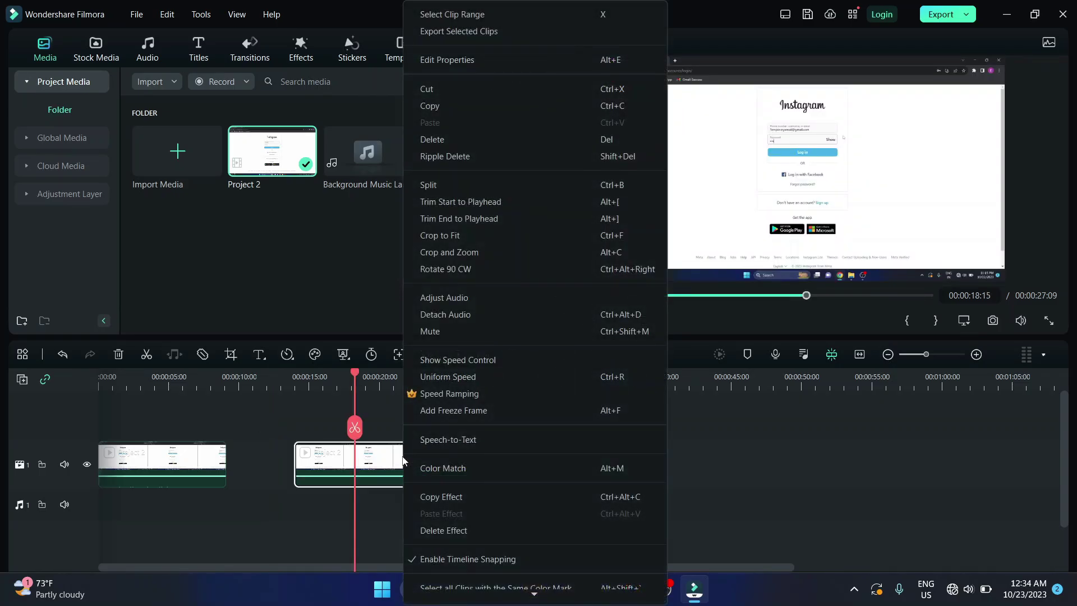
{"action": "left_click", "coordinate": [496, 315]}
{"action": "left_click_drag", "start_coordinate": [432, 507], "coordinate": [620, 498]}
{"action": "key", "text": "ctrl+z"}
{"action": "key", "text": "ctrl+z"}
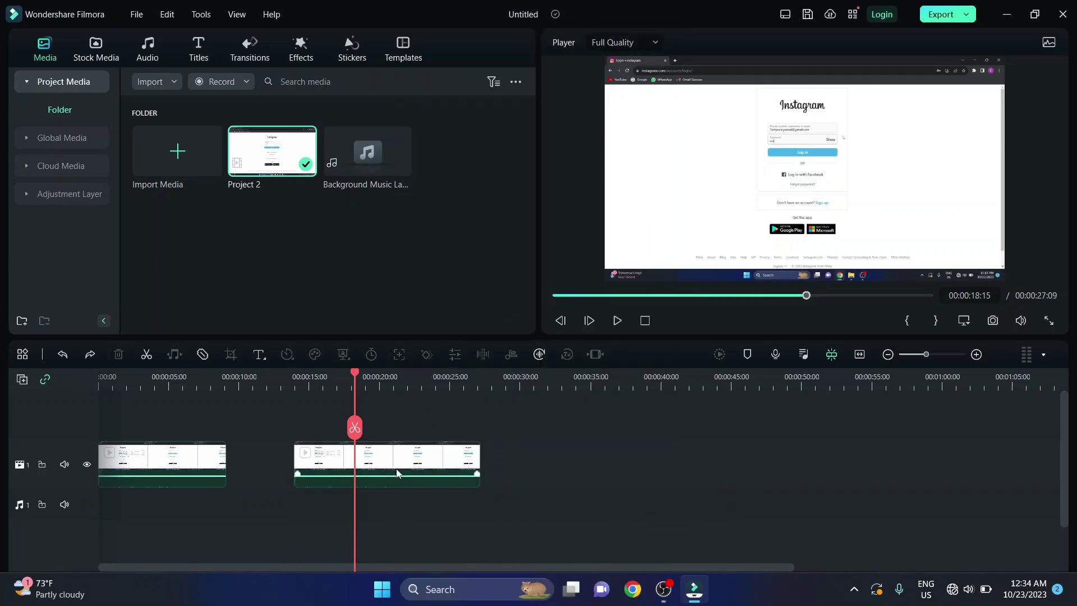
- Detach the audio from the second Project 2 clip and delete the detached audio from the audio track
{"action": "right_click", "coordinate": [394, 468]}
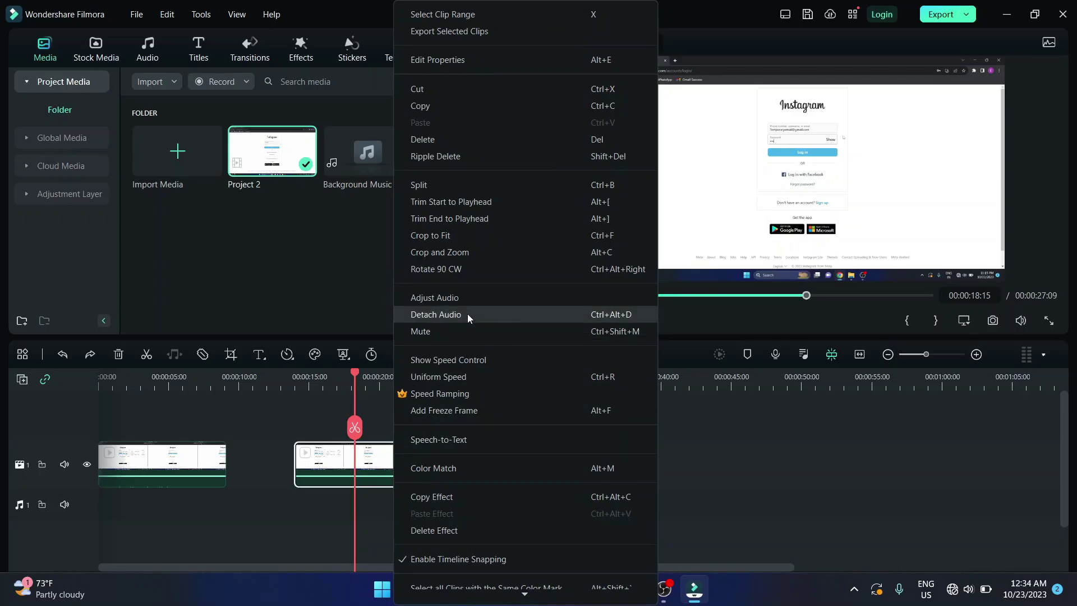
{"action": "key", "text": "Escape"}
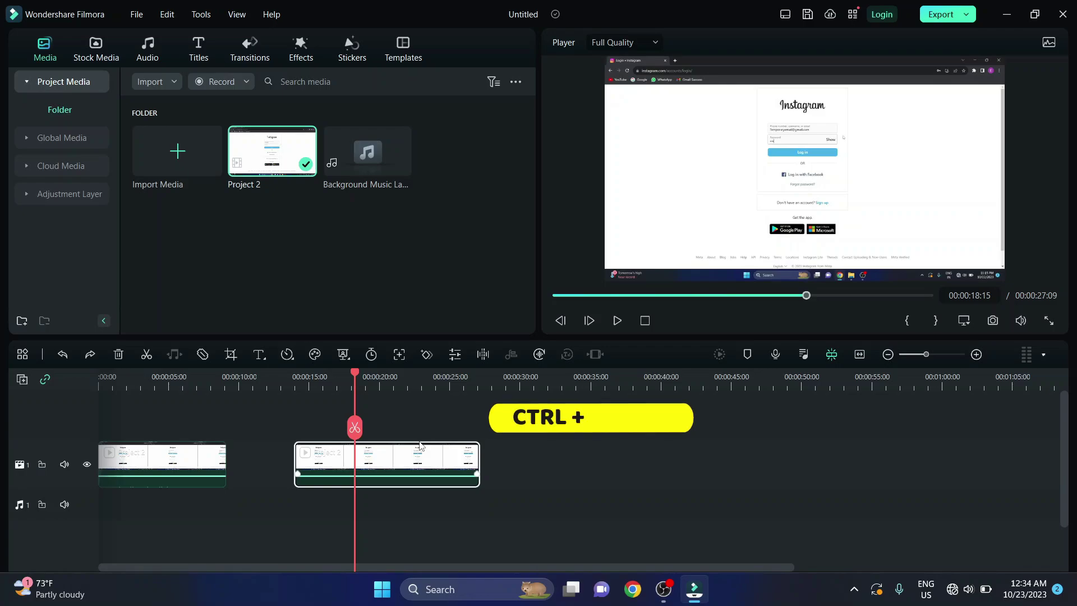
{"action": "key", "text": "ctrl+alt+d"}
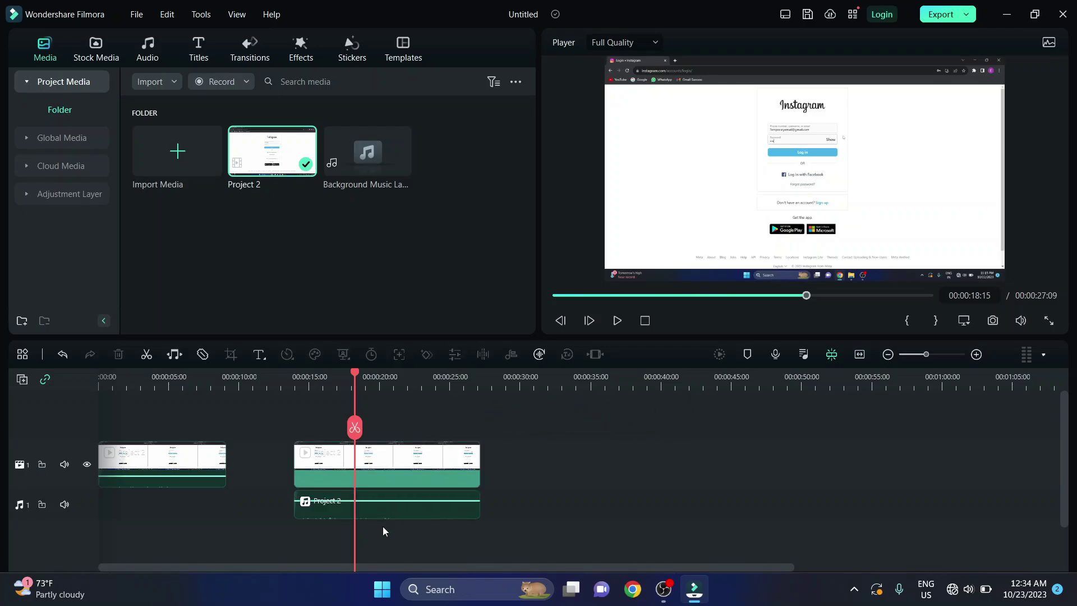
{"action": "left_click", "coordinate": [398, 512]}
{"action": "left_click_drag", "start_coordinate": [397, 512], "coordinate": [634, 512]}
{"action": "key", "text": "Delete"}
{"action": "left_click", "coordinate": [598, 510]}
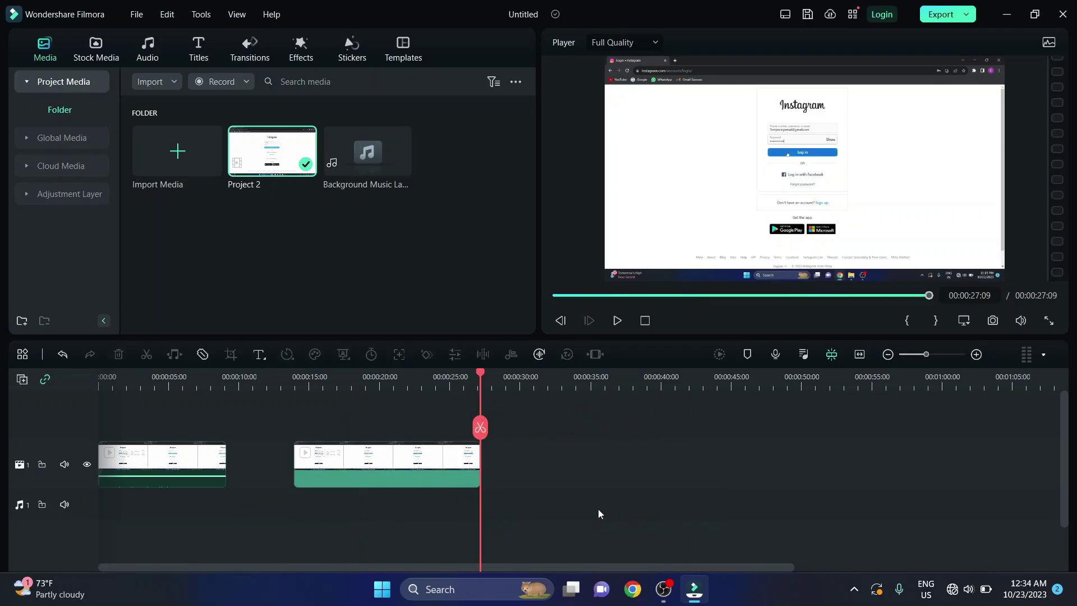